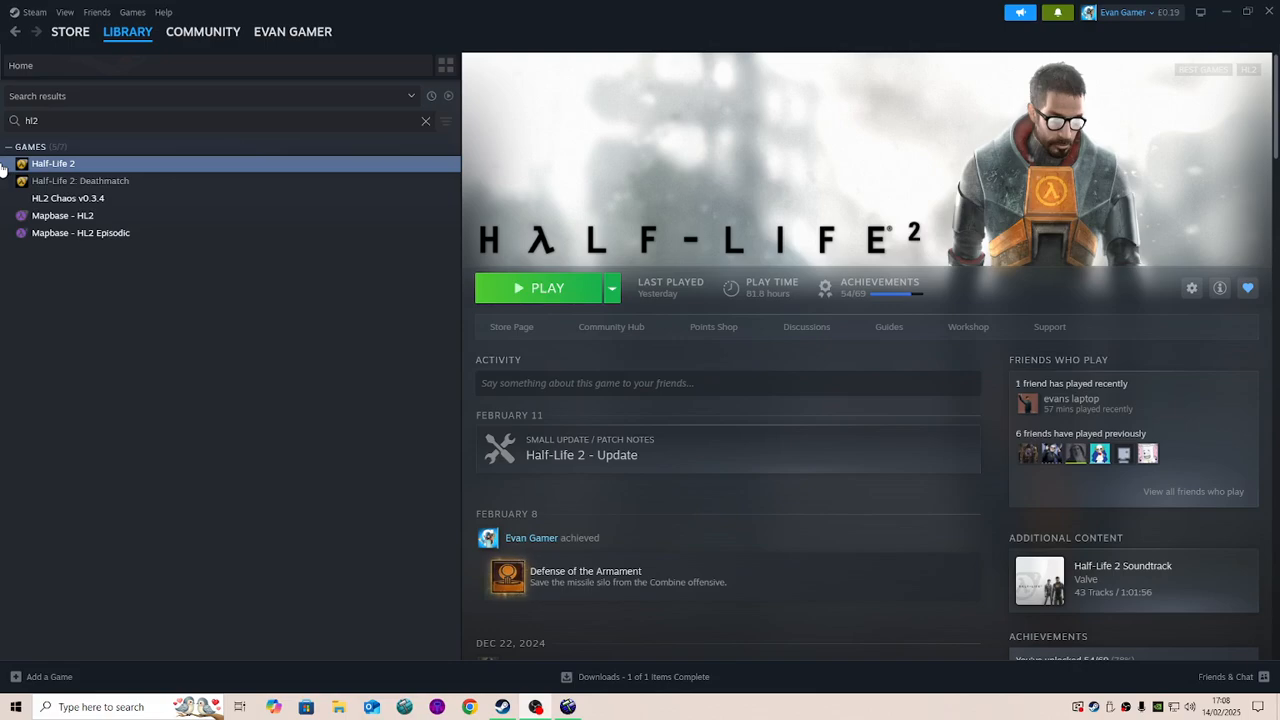
Open Half-Life 2's installation folder from its installed-files properties and arrange the folder window for a clear view.
right_click(130, 163)
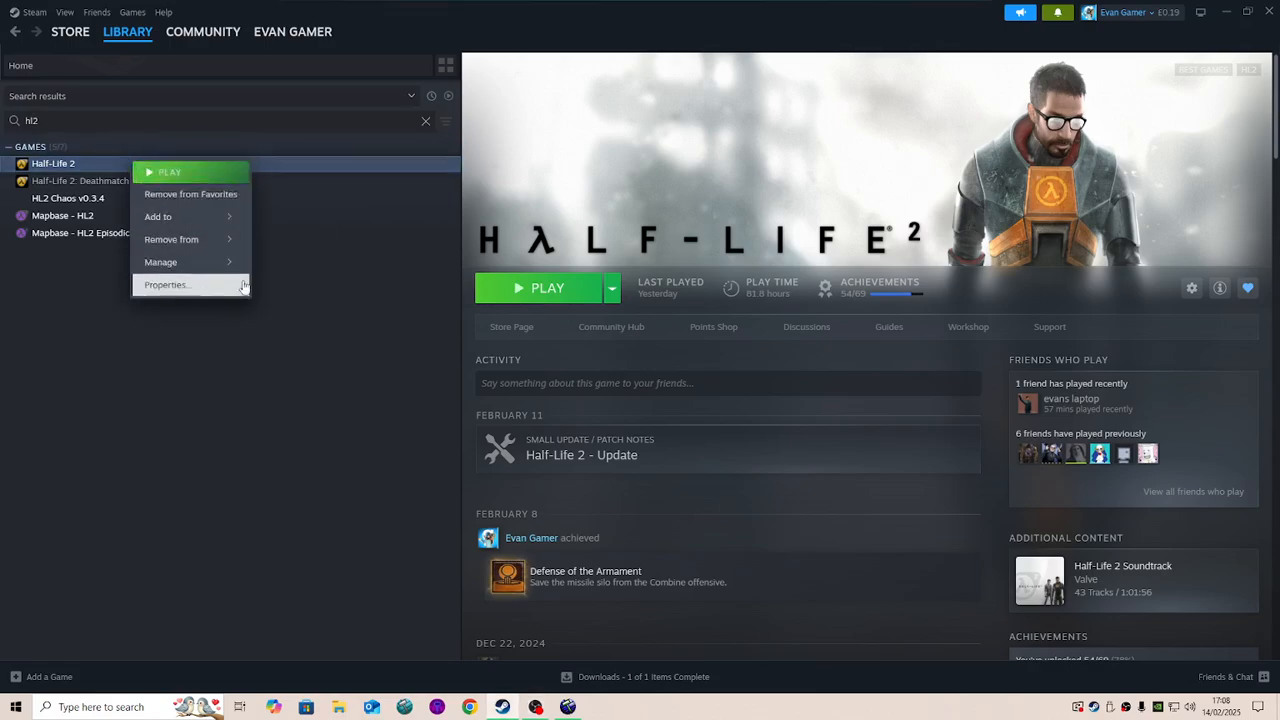
right_click(80, 156)
right_click(81, 165)
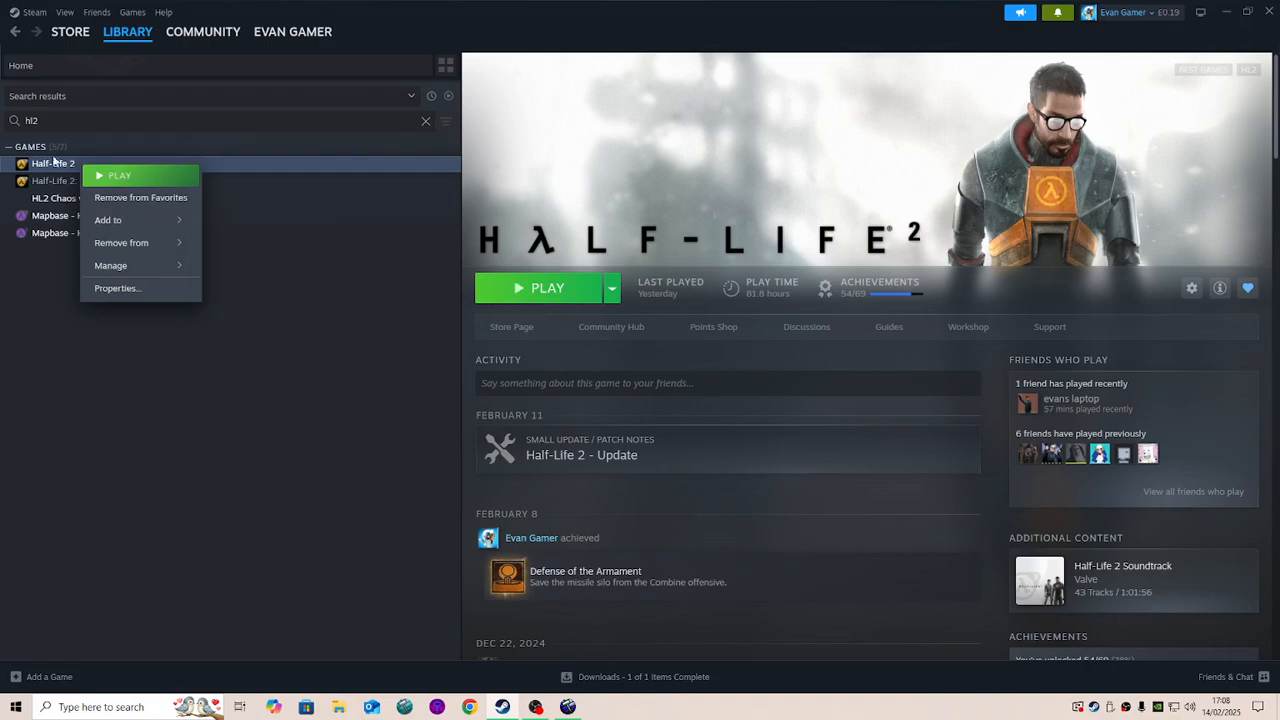
left_click(117, 288)
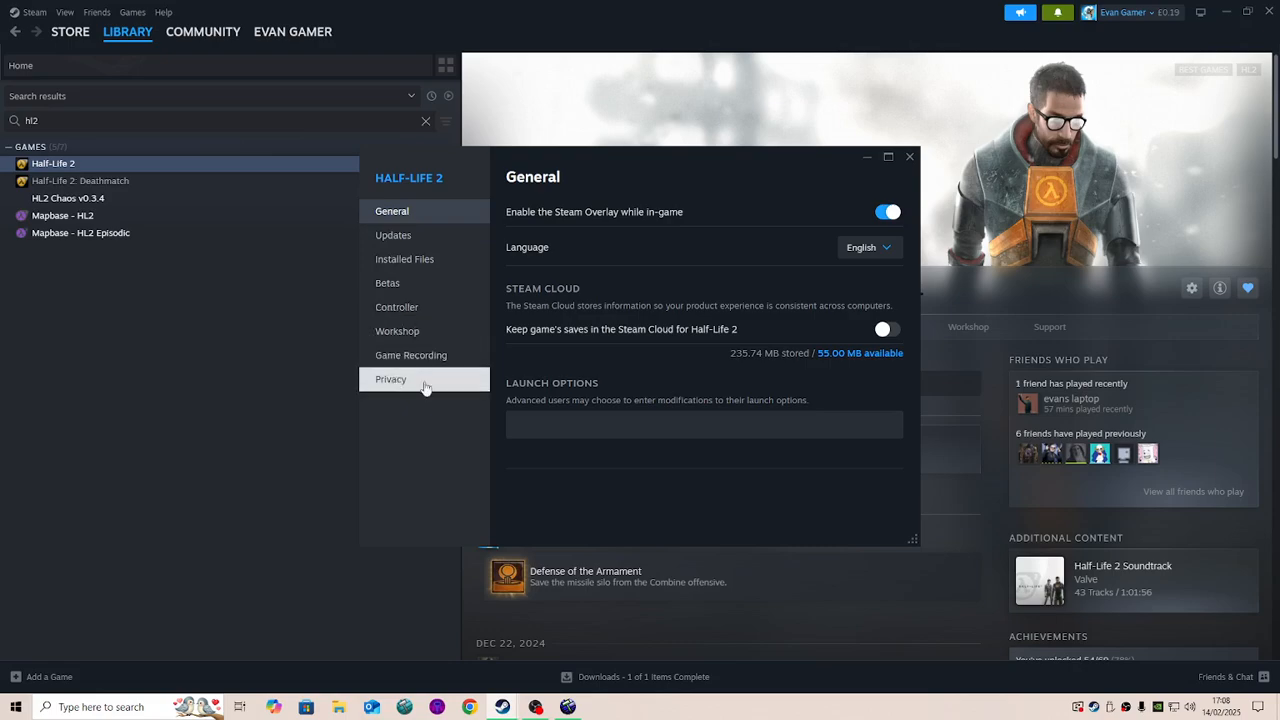
left_click(419, 260)
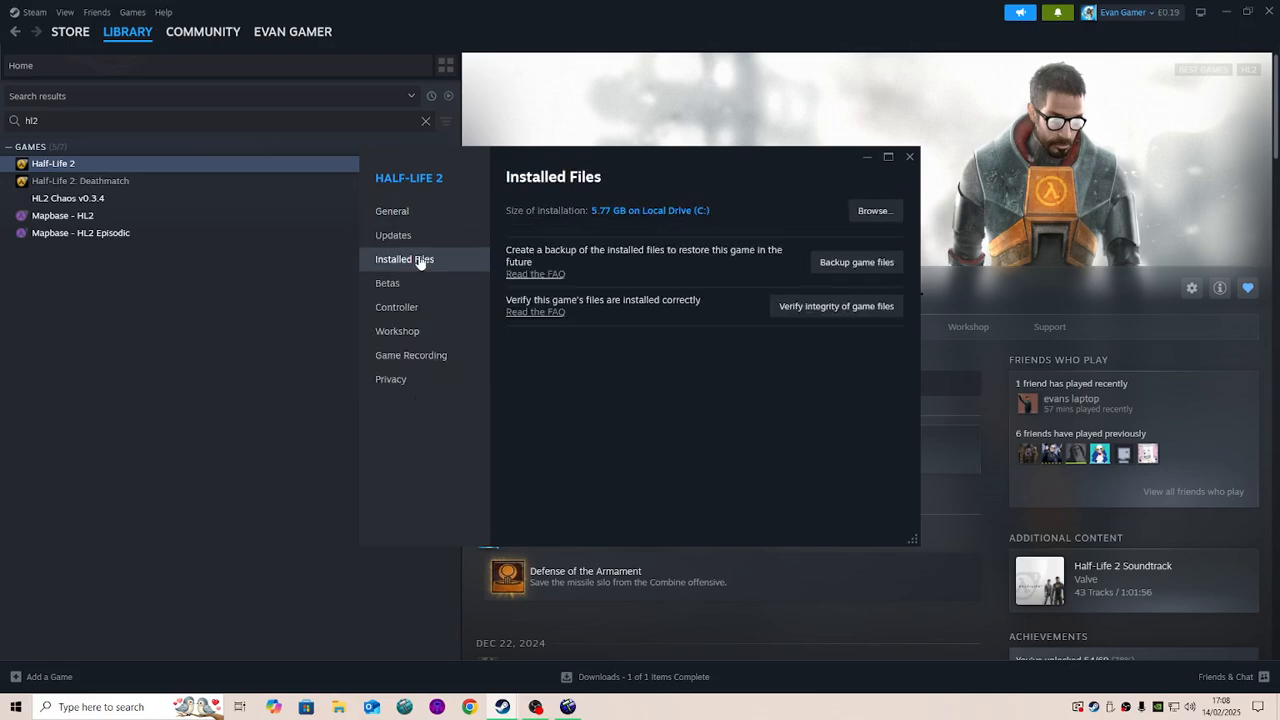
left_click(855, 213)
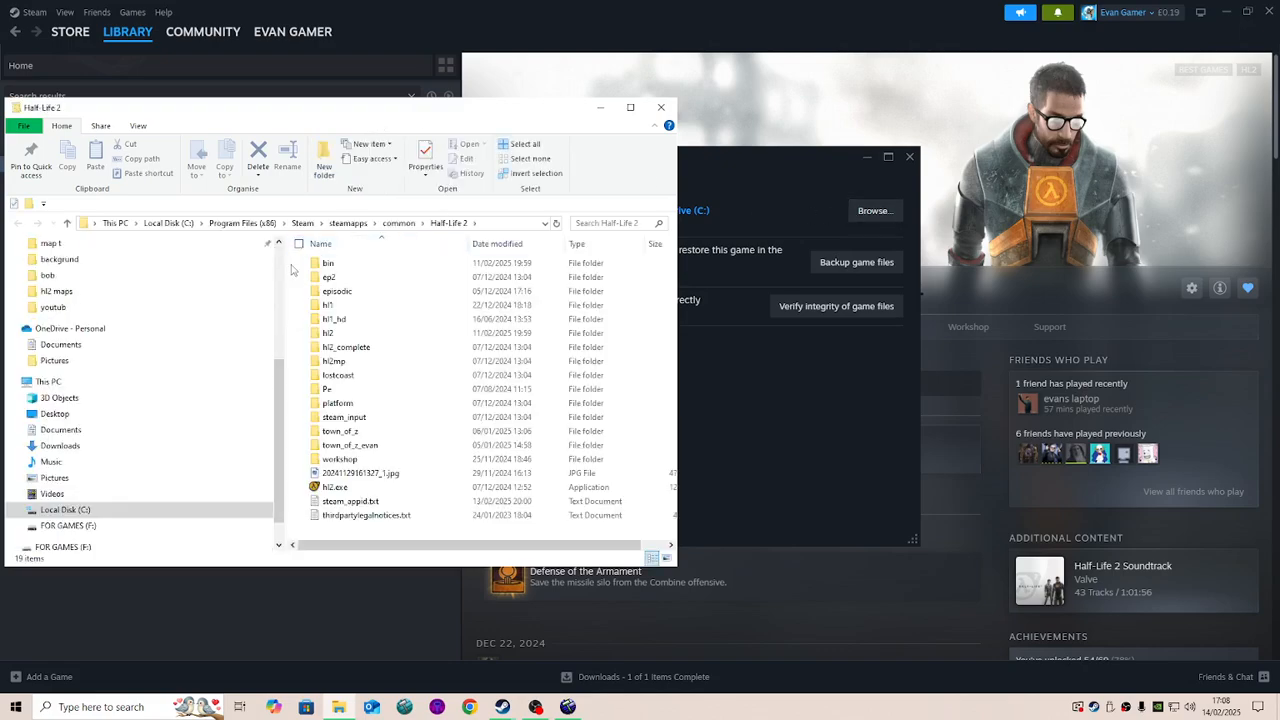
left_click_drag(286, 265, 44, 266)
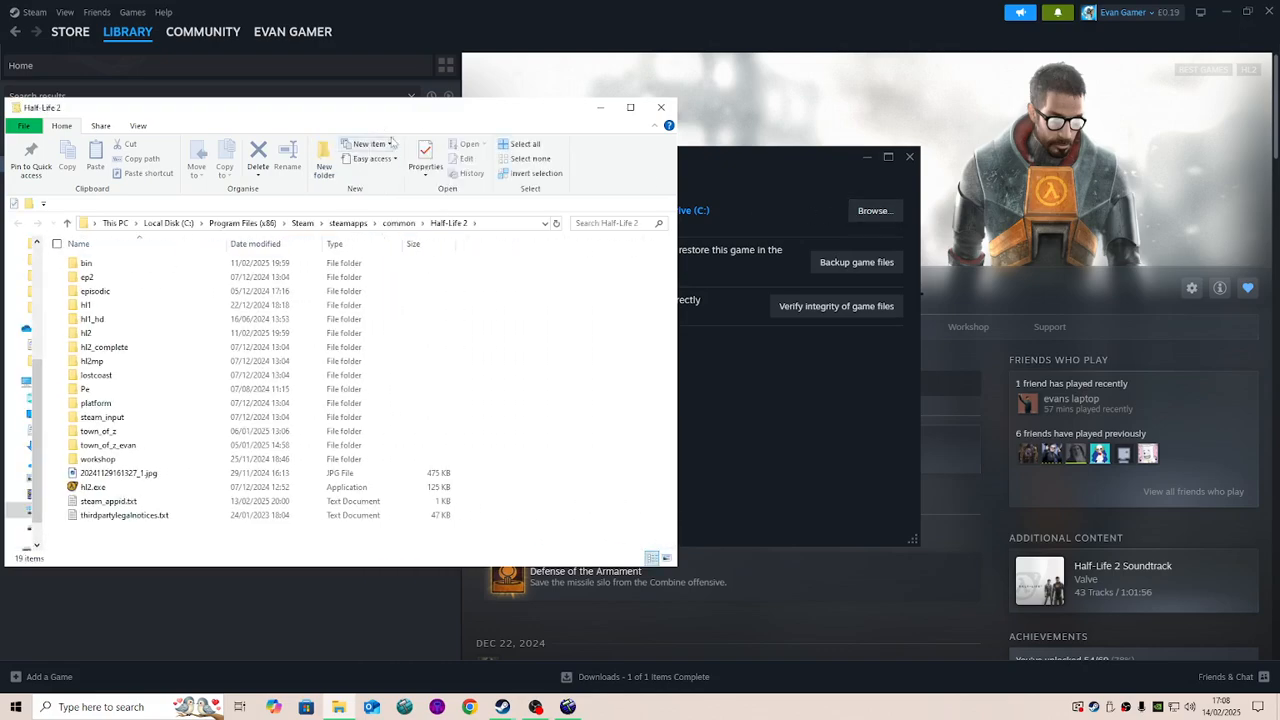
left_click_drag(453, 120, 706, 113)
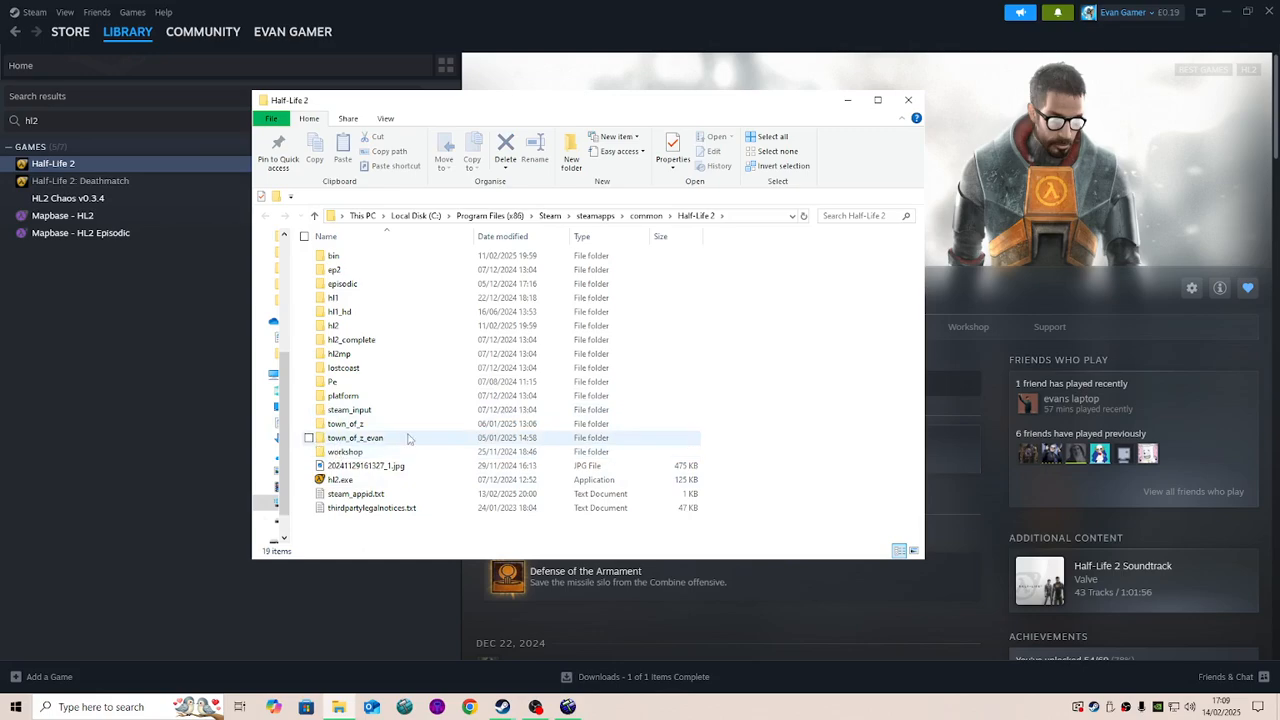
Open the bin folder inside the Half-Life 2 installation folder.
double_click(382, 425)
left_click(265, 217)
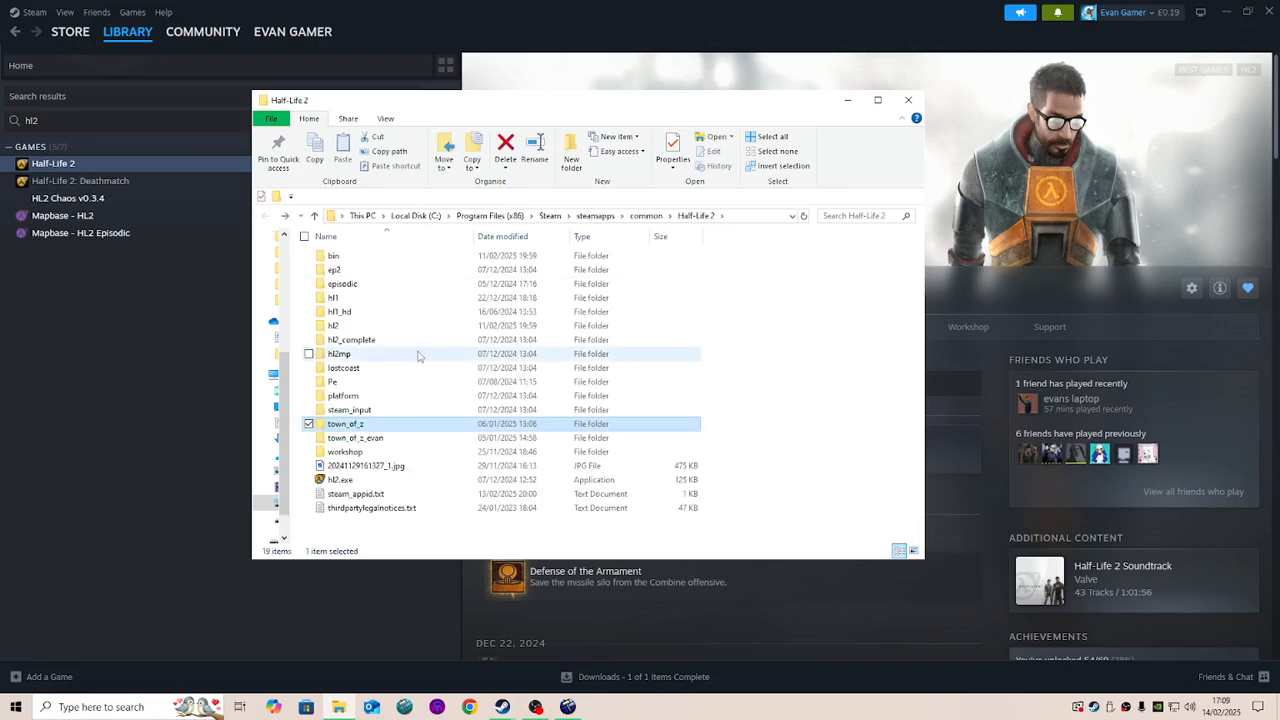
left_click(336, 256)
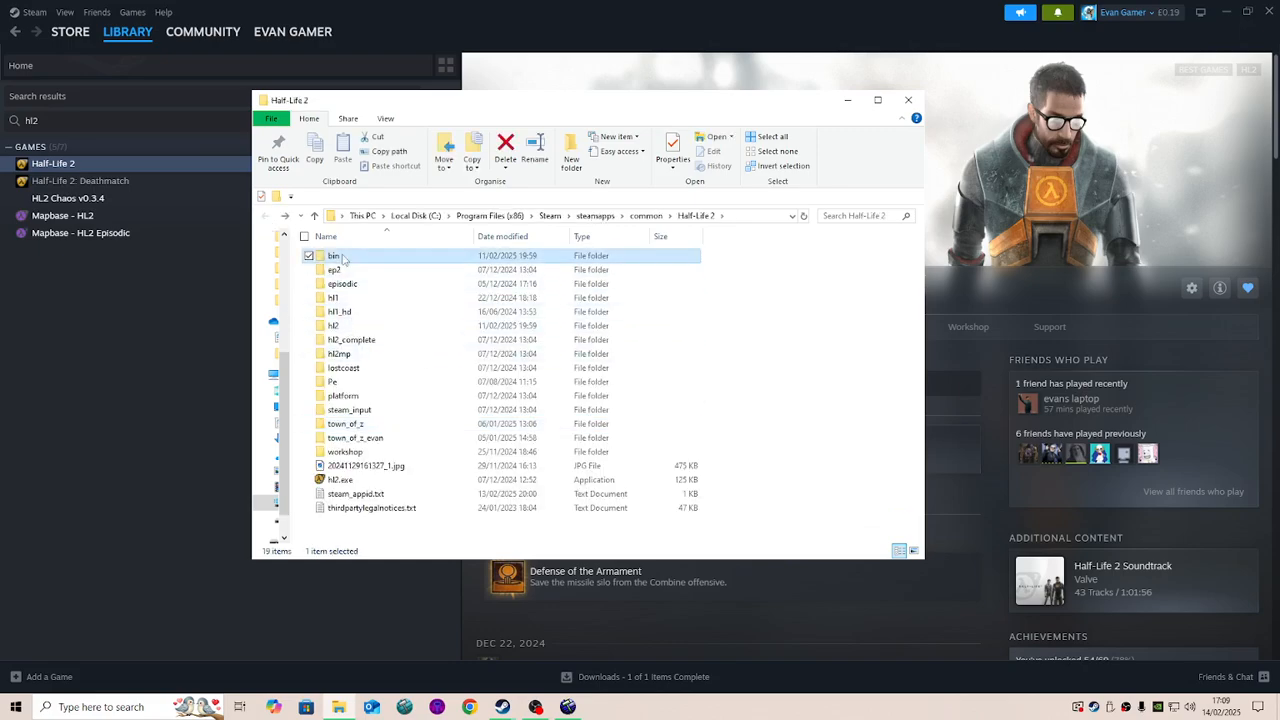
double_click(336, 256)
Launch hammer.exe from the bin folder.
scroll(420, 360, "down", 9)
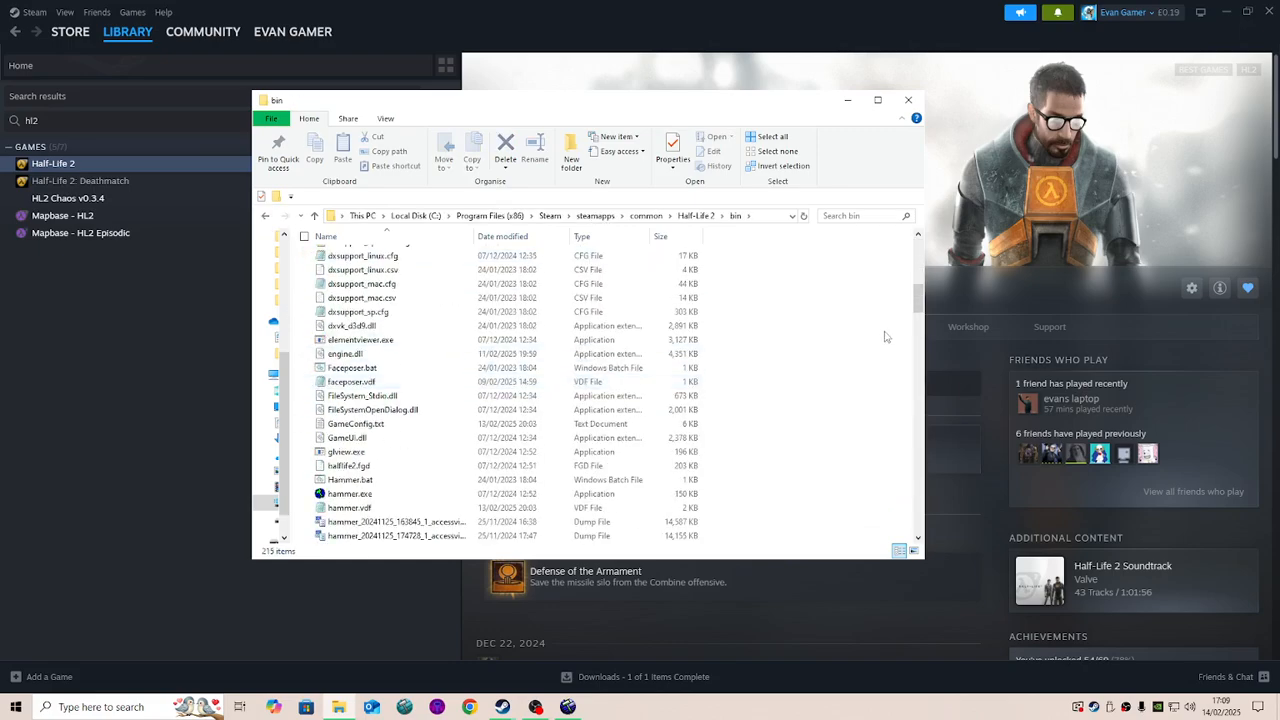
left_click_drag(917, 314, 917, 317)
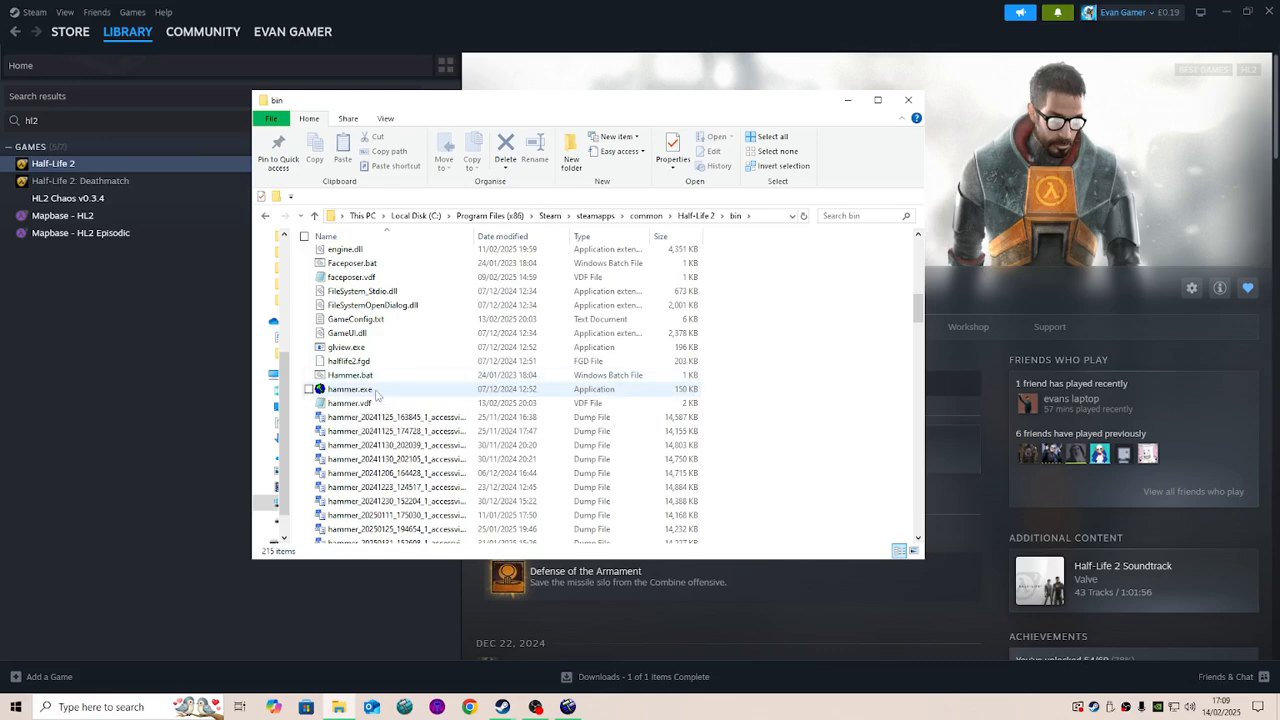
right_click(376, 394)
left_click(352, 389)
right_click(355, 389)
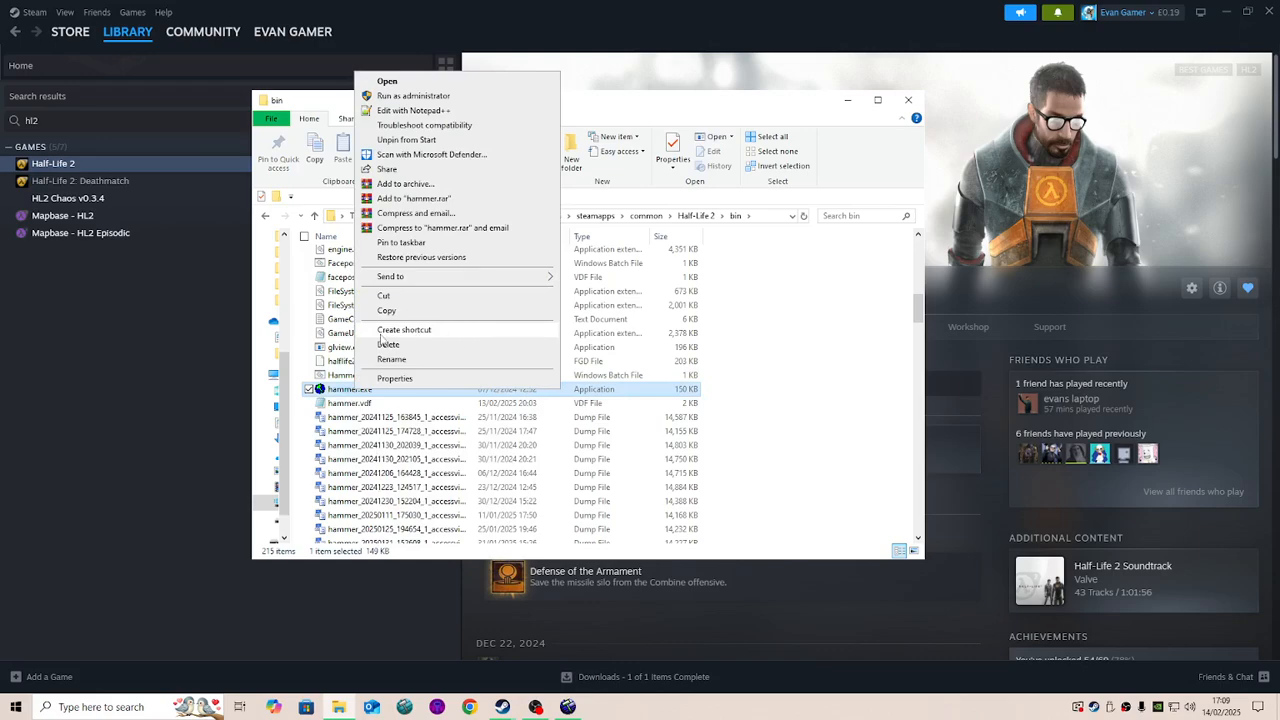
left_click(780, 398)
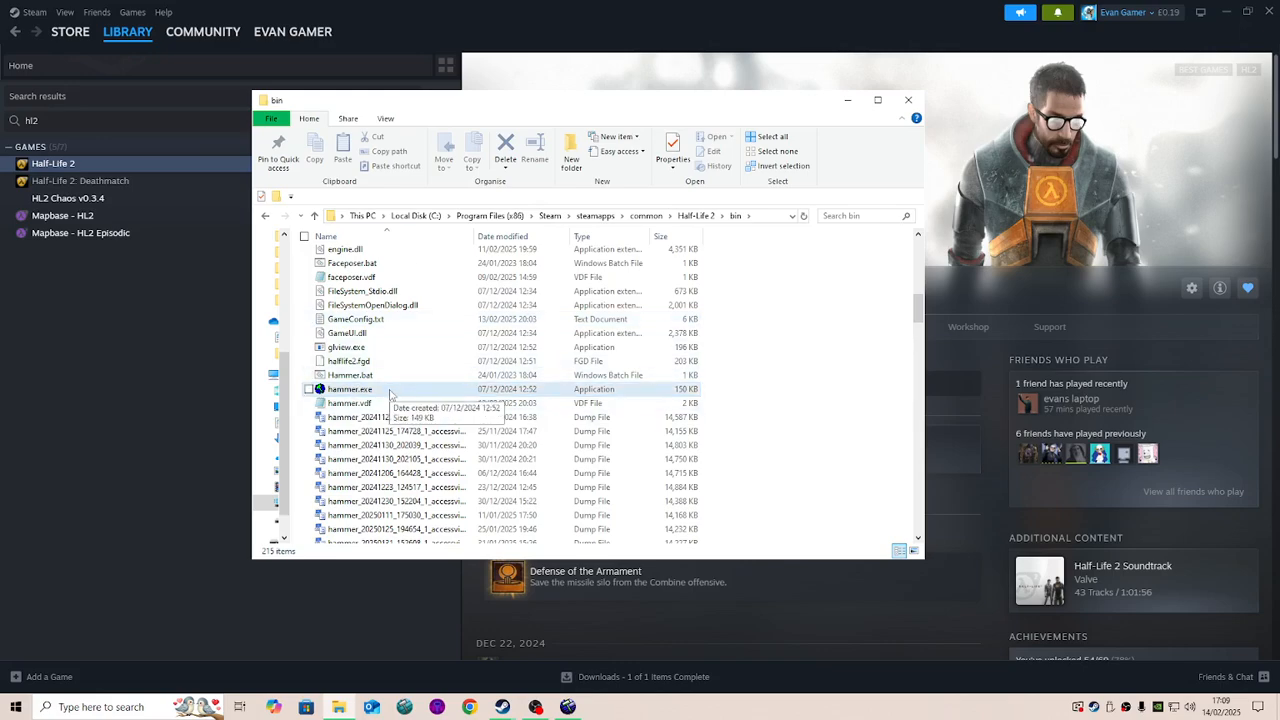
double_click(390, 393)
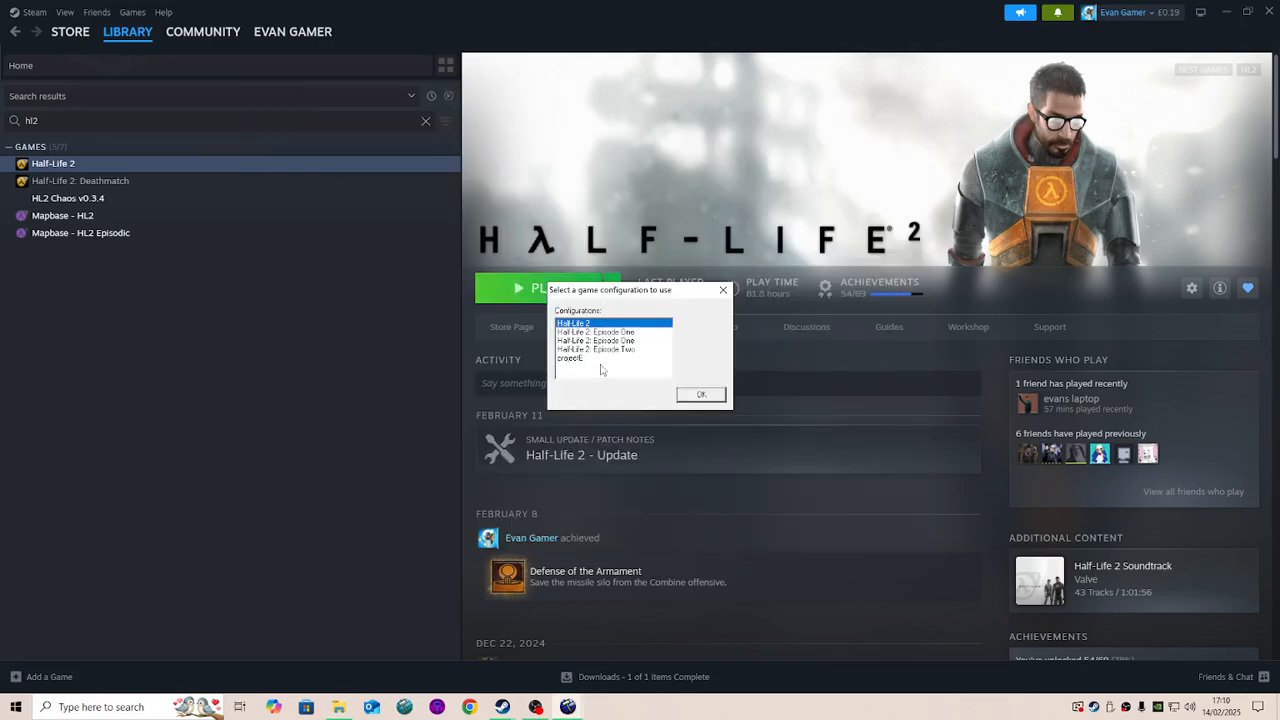
Load the Half-Life 2 game configuration and create a new map.
left_click(616, 331)
left_click(624, 349)
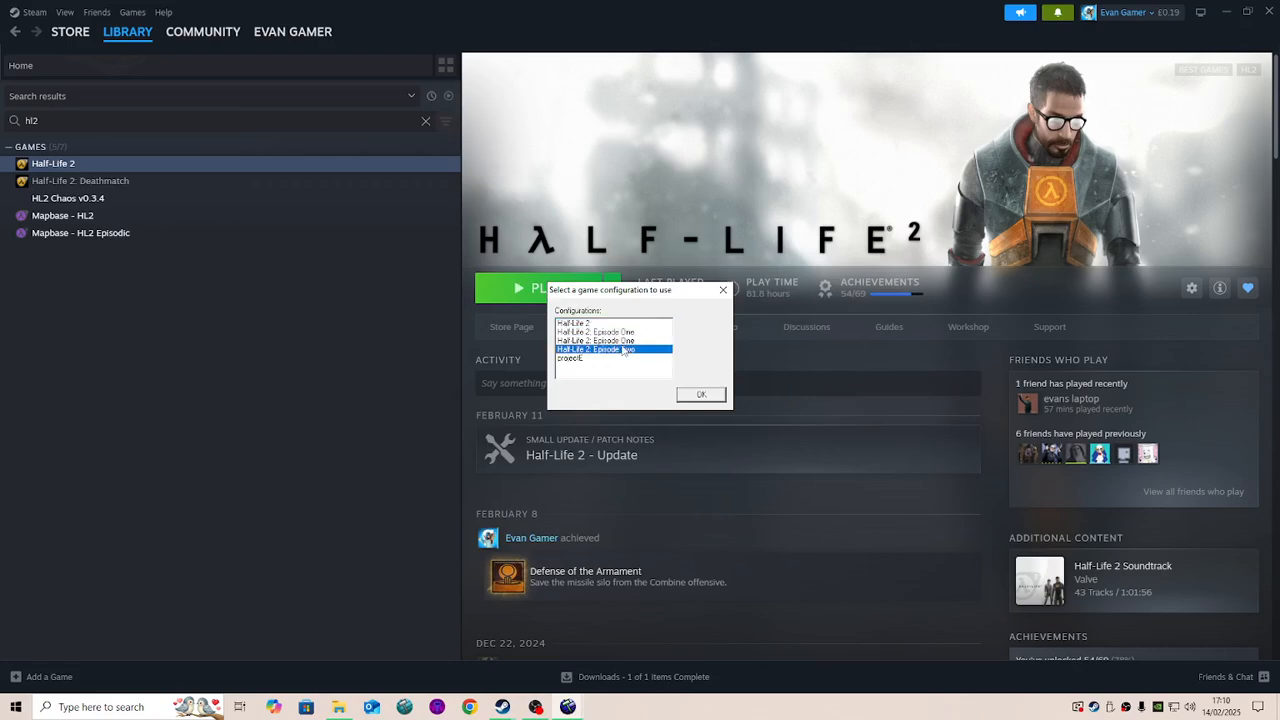
left_click(620, 331)
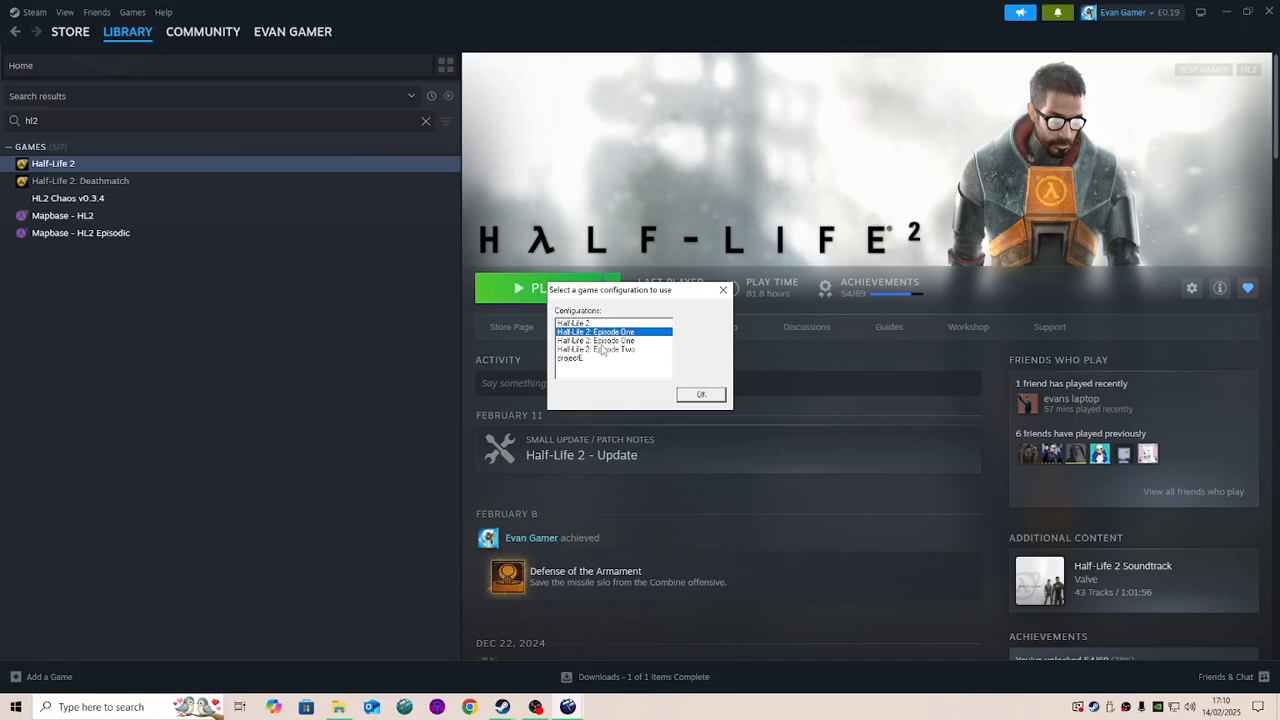
left_click(577, 357)
left_click(605, 350)
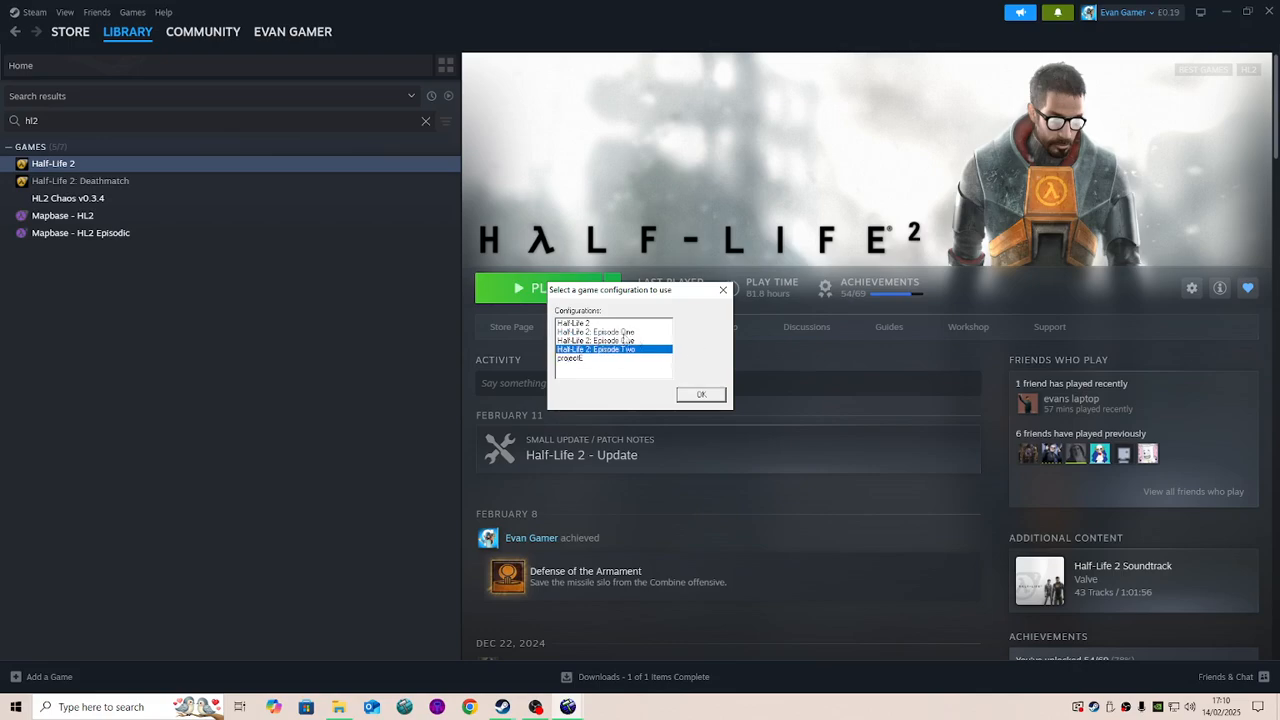
left_click(588, 324)
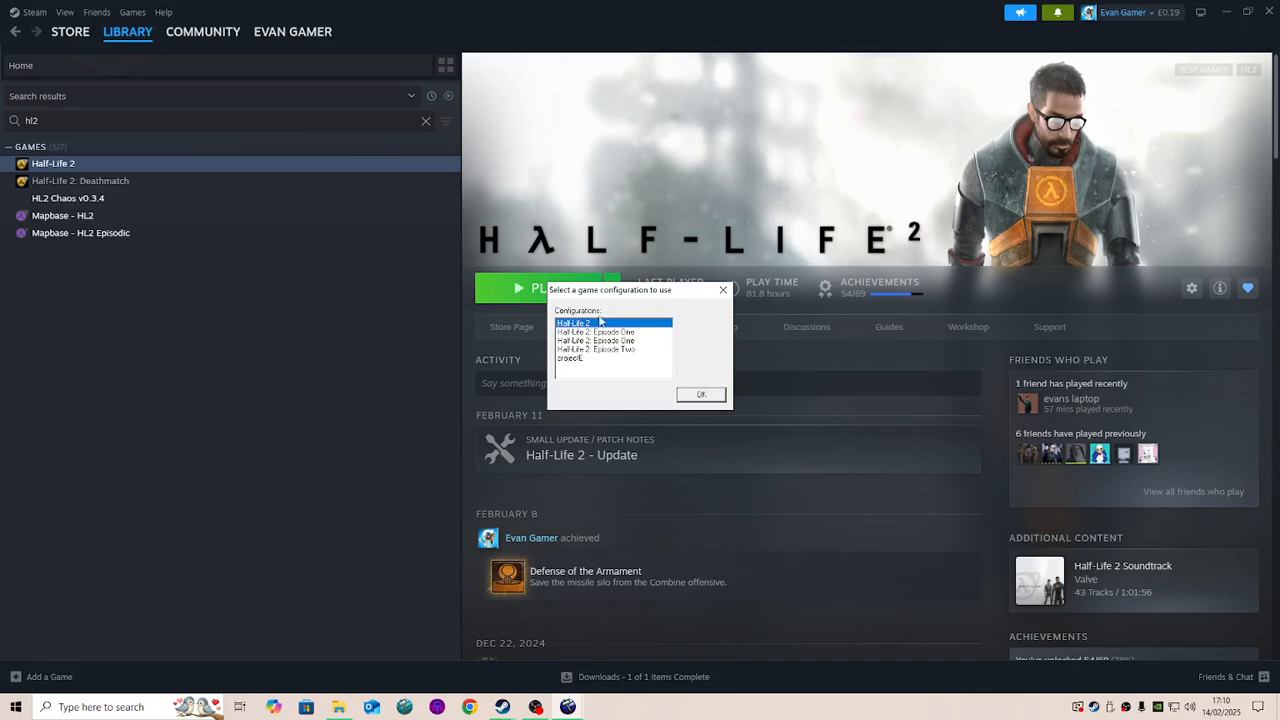
left_click(702, 395)
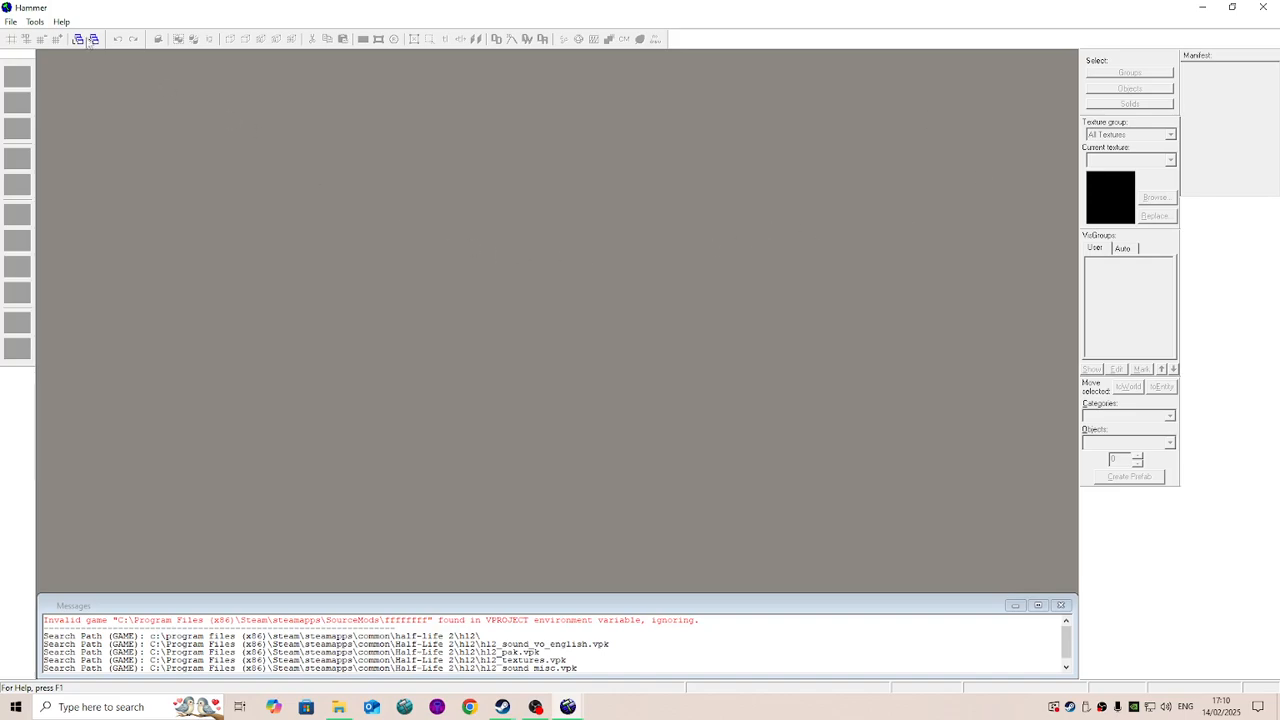
left_click(11, 22)
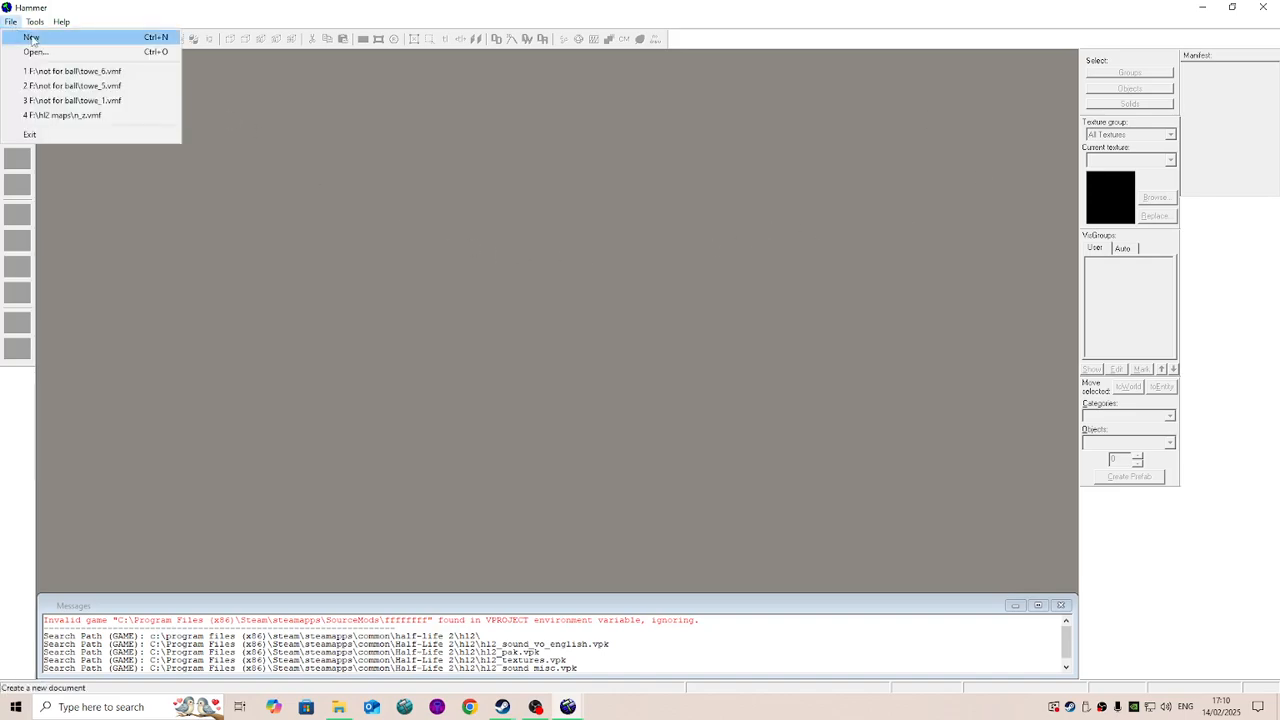
left_click(31, 38)
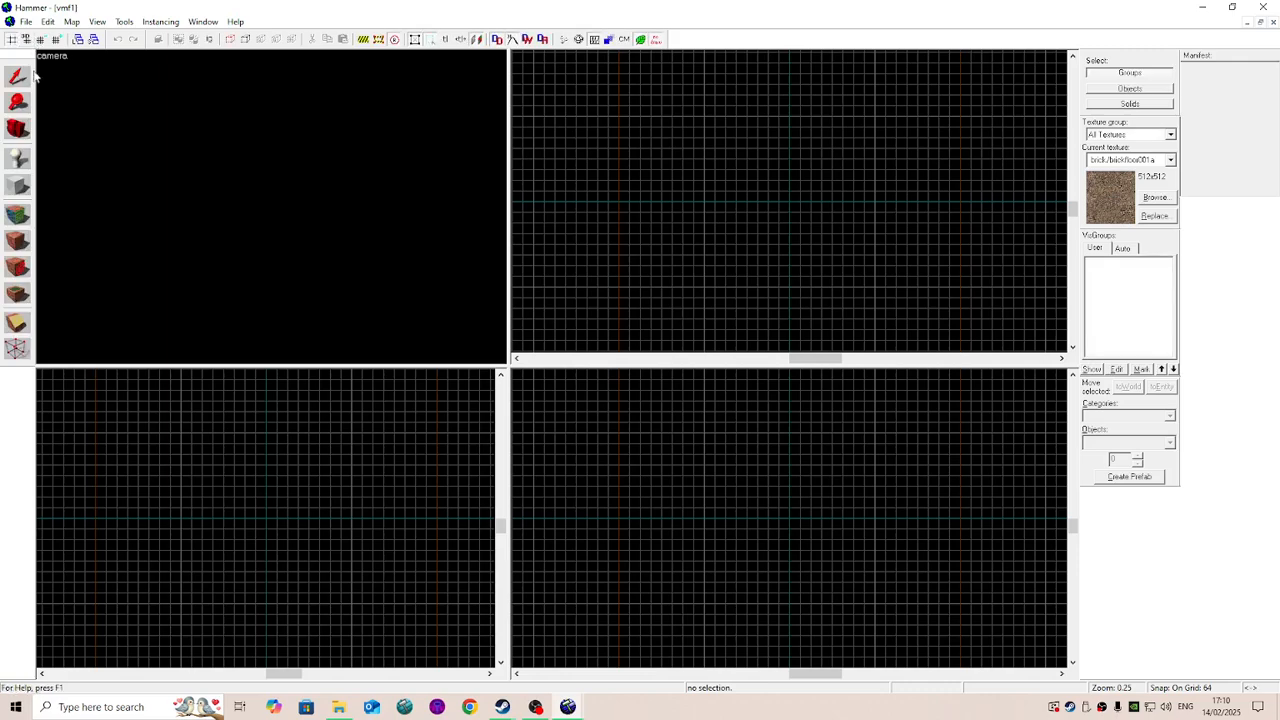
Draw a block outline about 1216 by 1024 units and 64 units high in the top view with the Block tool.
left_click(17, 128)
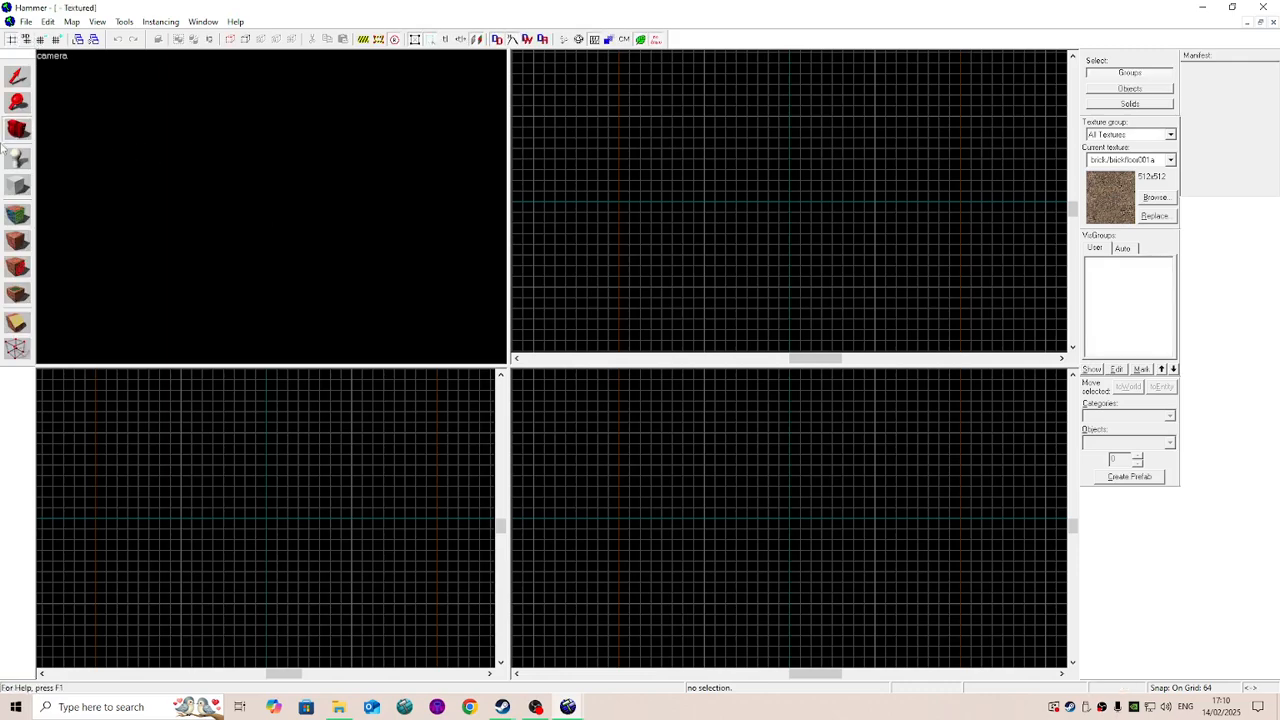
left_click(19, 185)
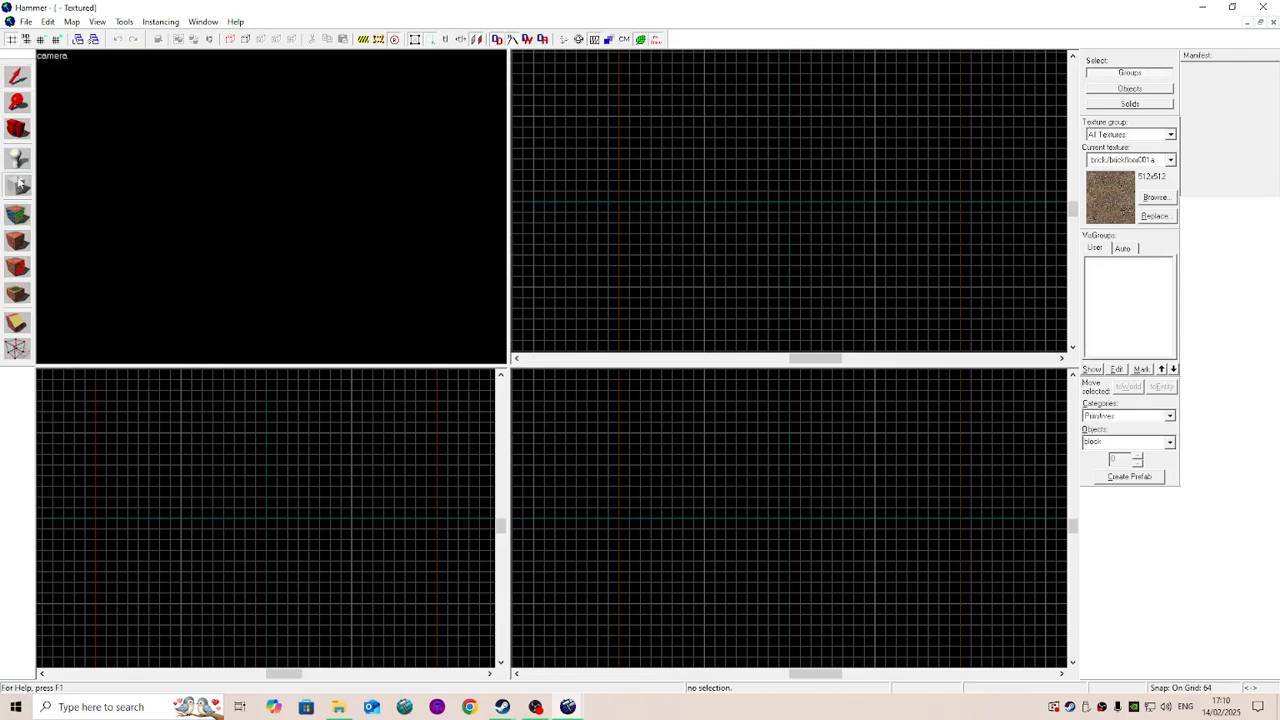
scroll(716, 183, "down", 5)
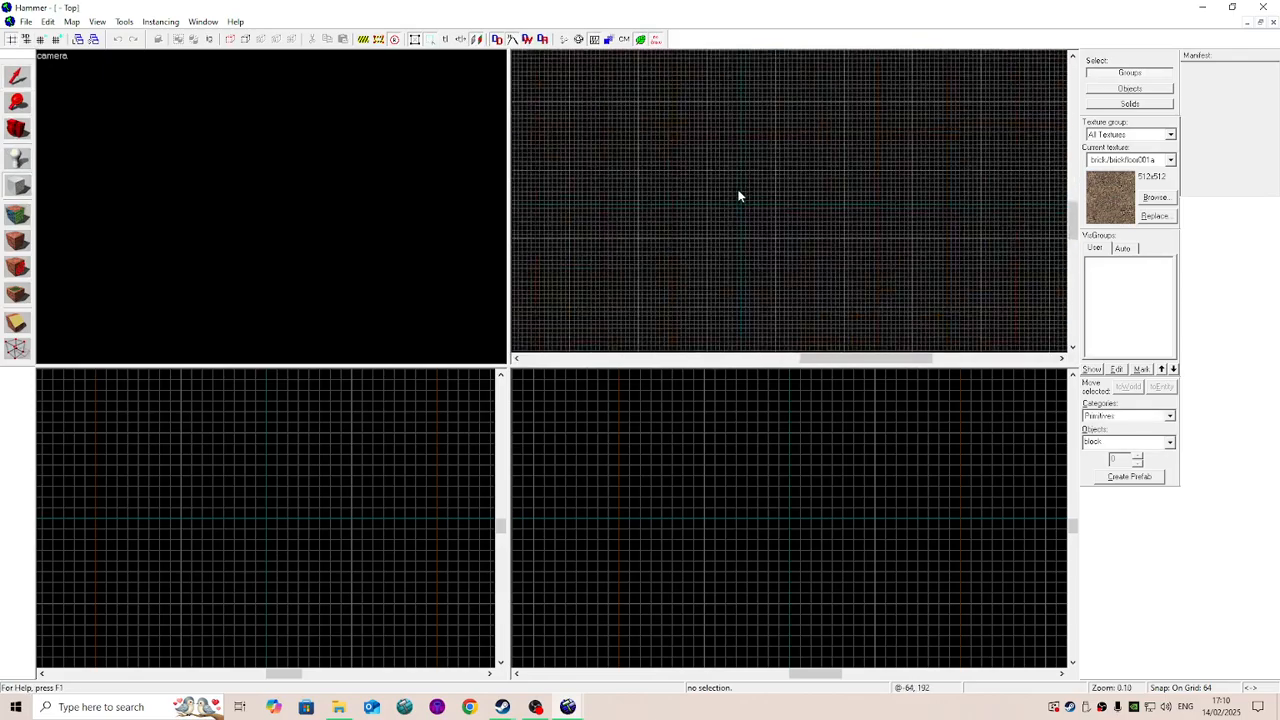
scroll(700, 152, "up", 6)
left_click_drag(672, 143, 918, 350)
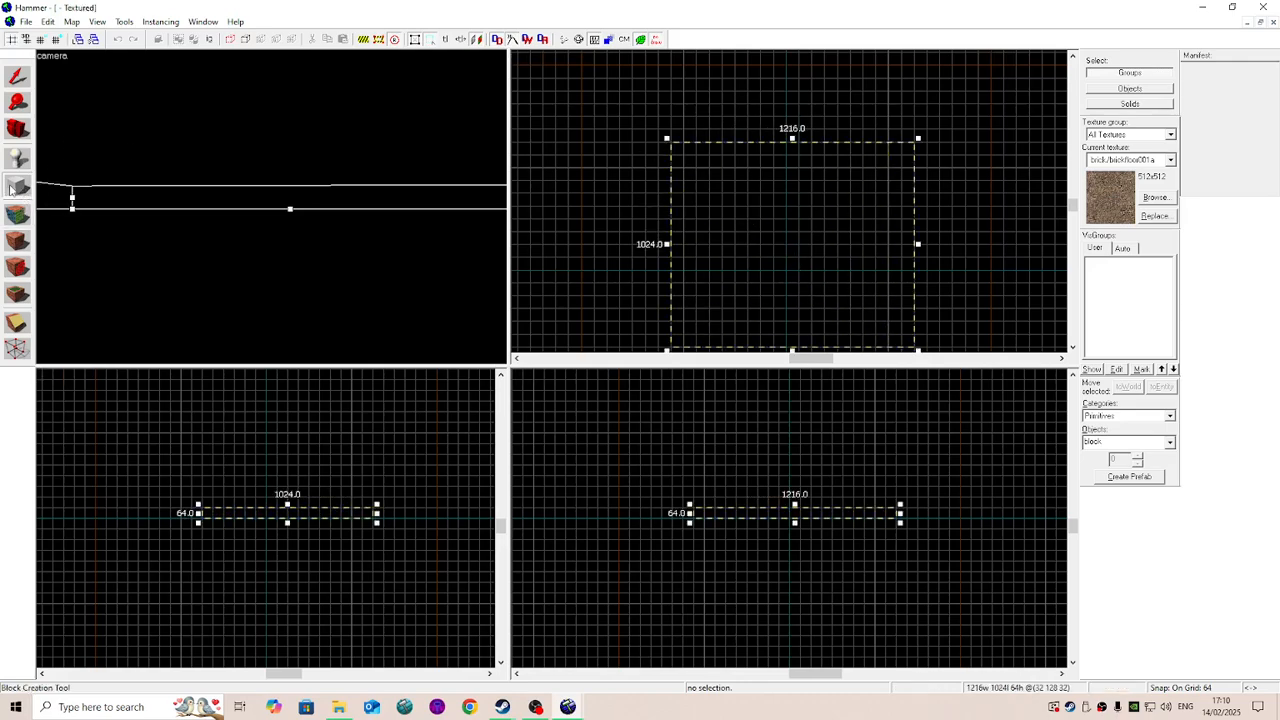
left_click(18, 80)
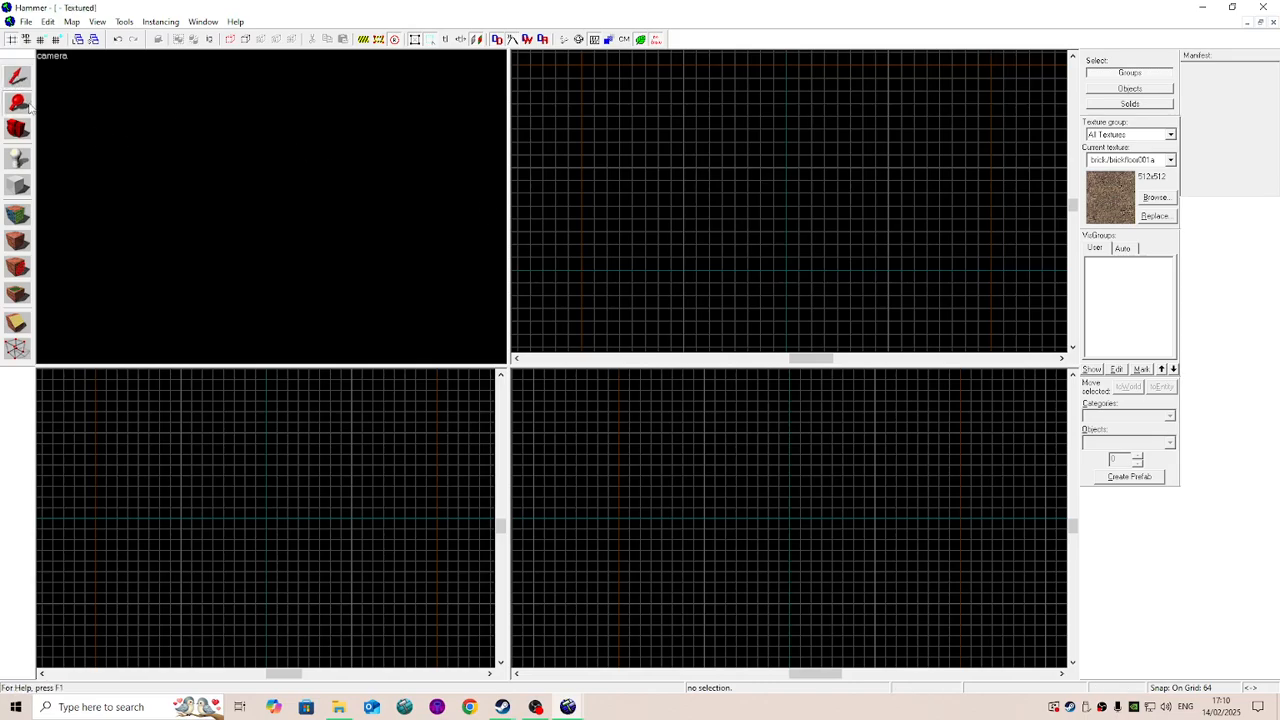
Examine the empty map by zooming the top view with Magnify and flying the camera around the origin axes.
scroll(640, 132, "up", 4)
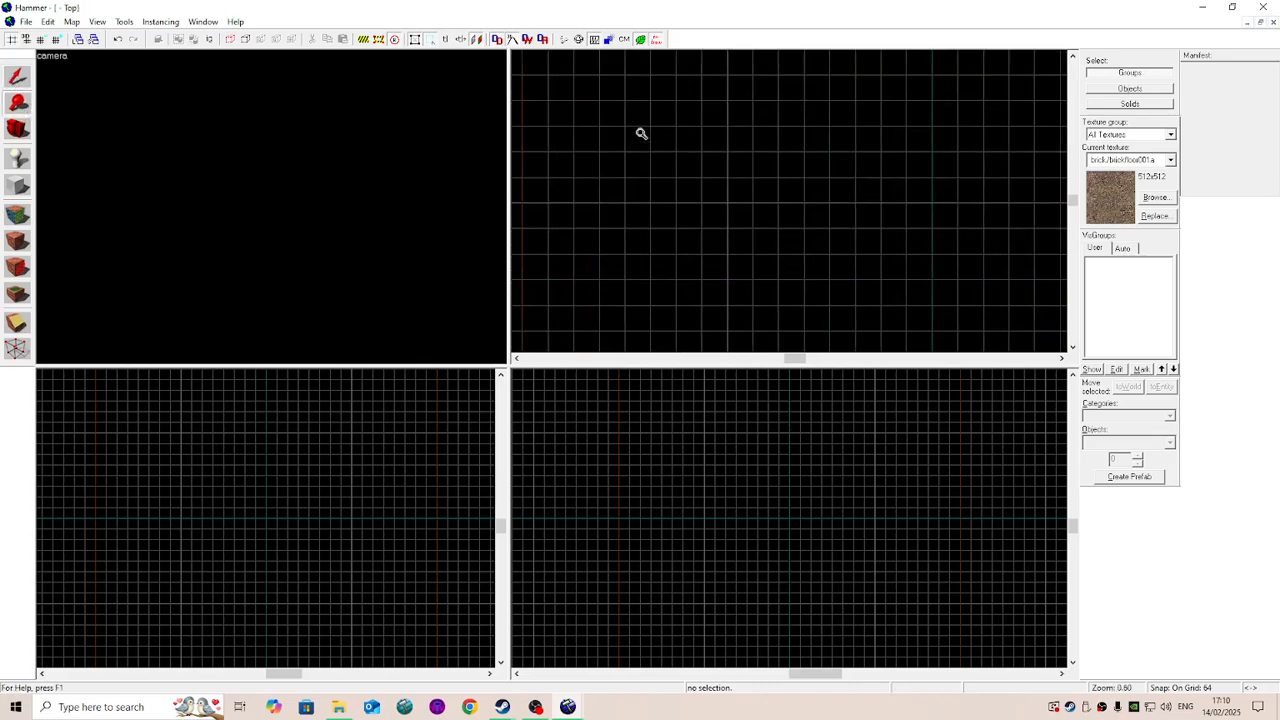
scroll(657, 141, "down", 13)
scroll(557, 120, "up", 2)
scroll(643, 136, "up", 3)
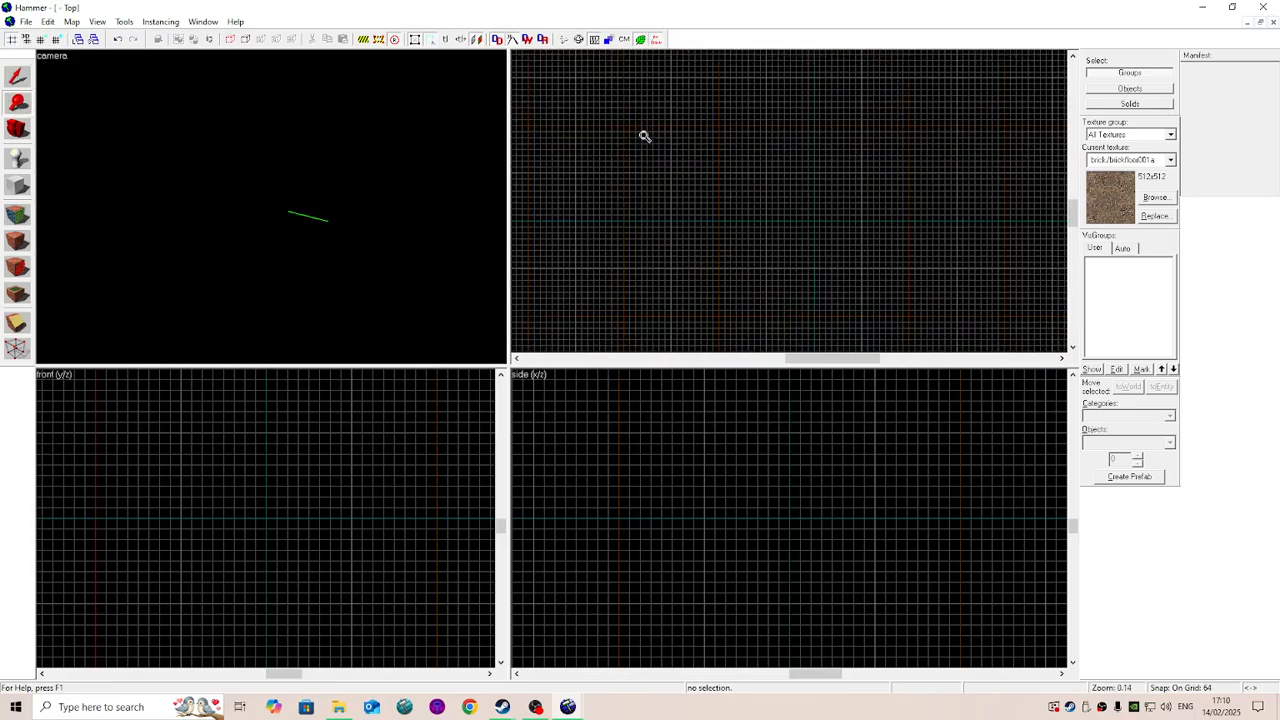
scroll(269, 167, "down", 2)
scroll(270, 167, "up", 3)
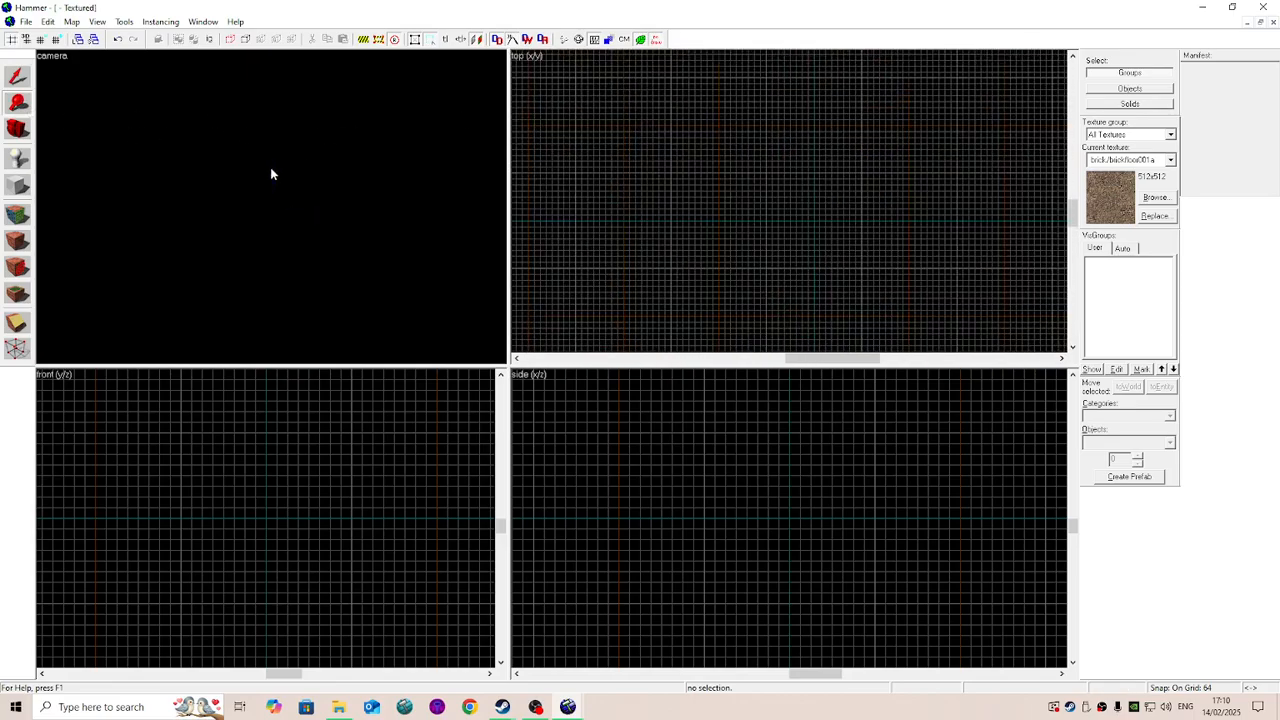
left_click(19, 131)
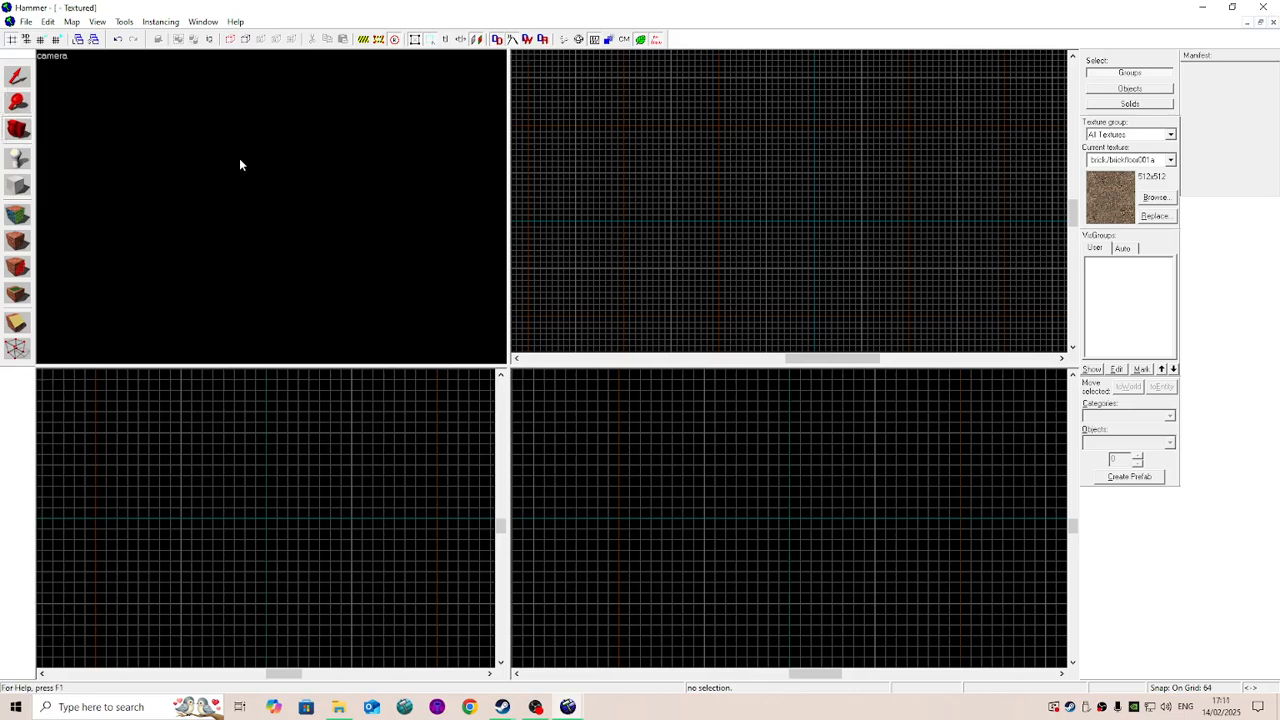
key("d")
key("a")
key("w")
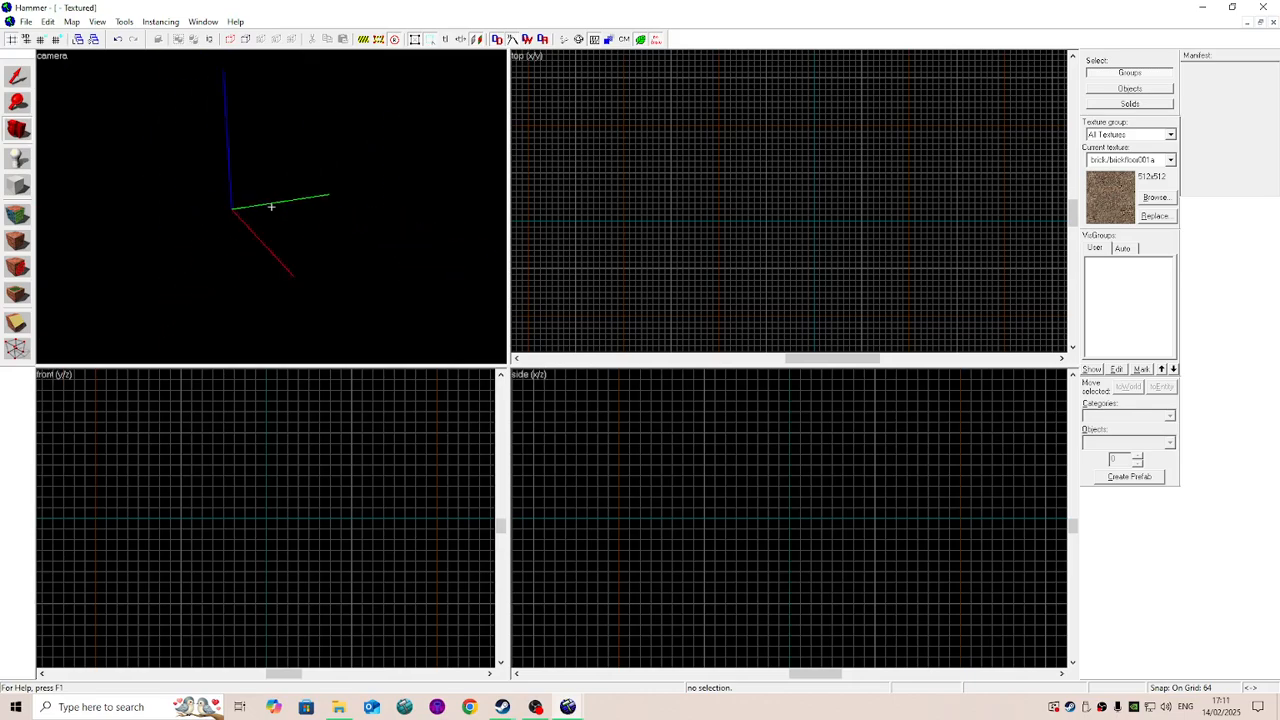
key("z")
left_click(20, 158)
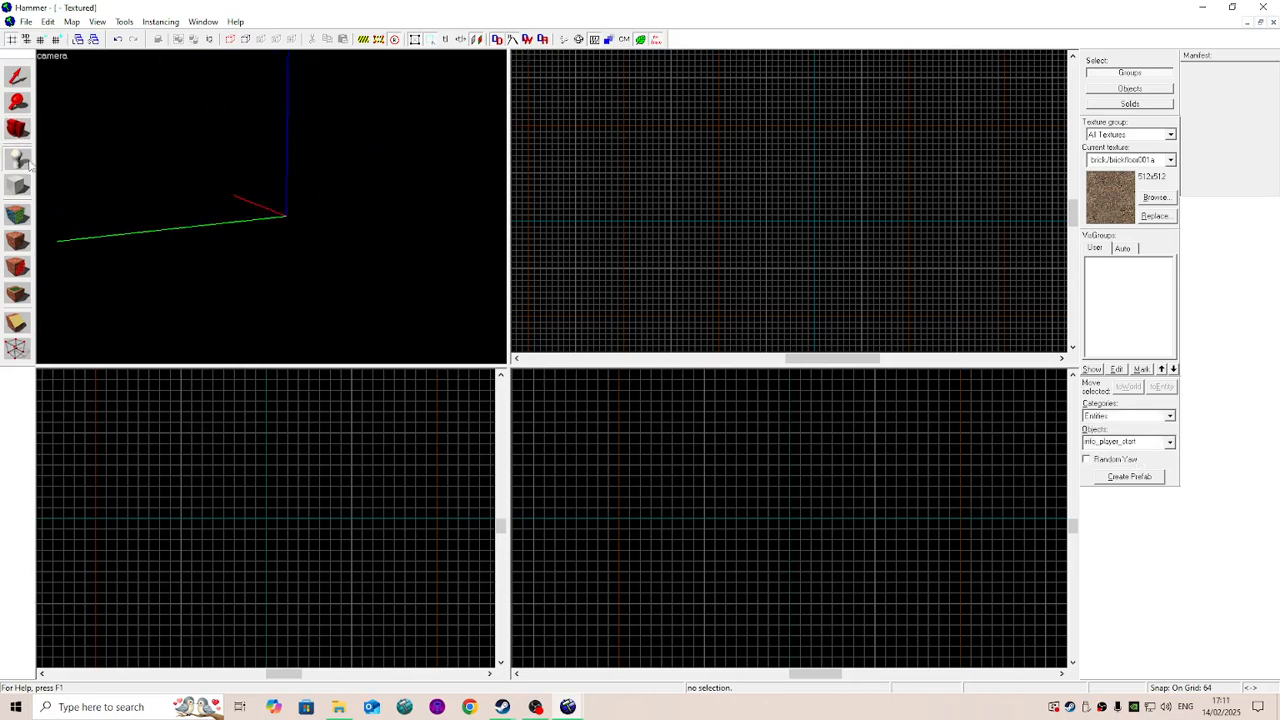
scroll(178, 156, "down", 2)
scroll(700, 232, "down", 12)
scroll(752, 196, "up", 10)
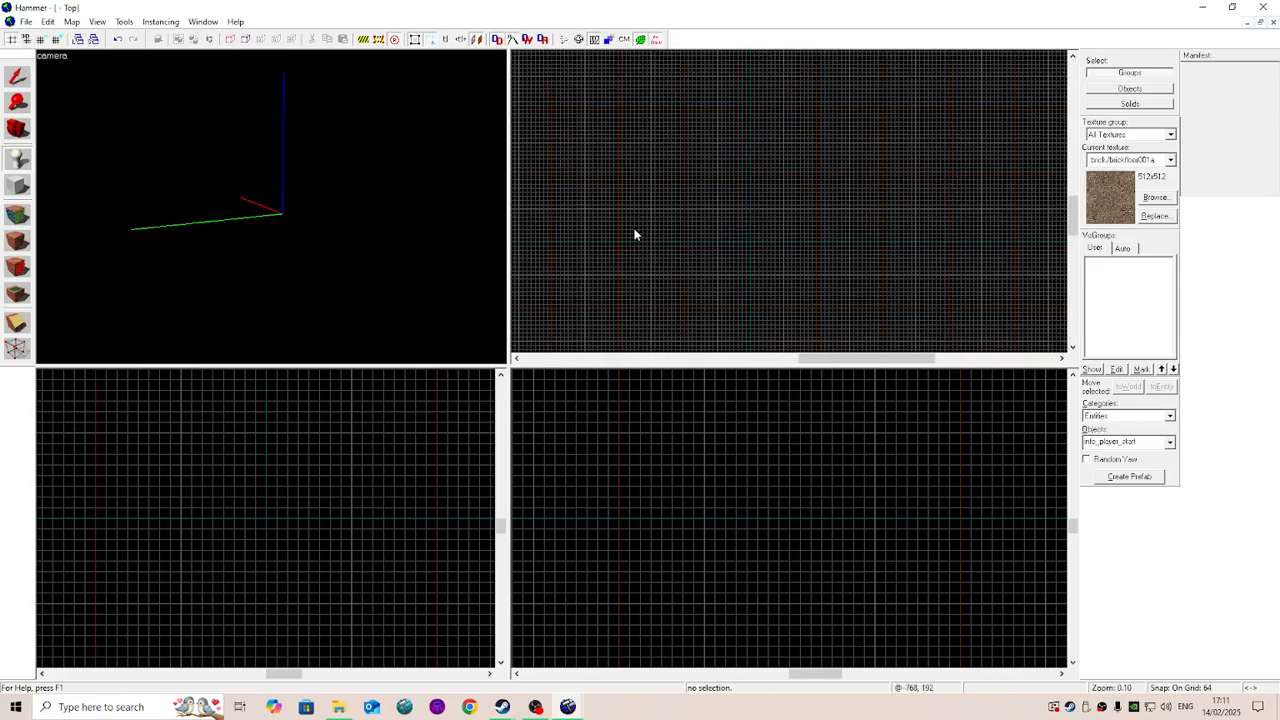
scroll(636, 235, "up", 2)
left_click(20, 185)
scroll(810, 170, "down", 3)
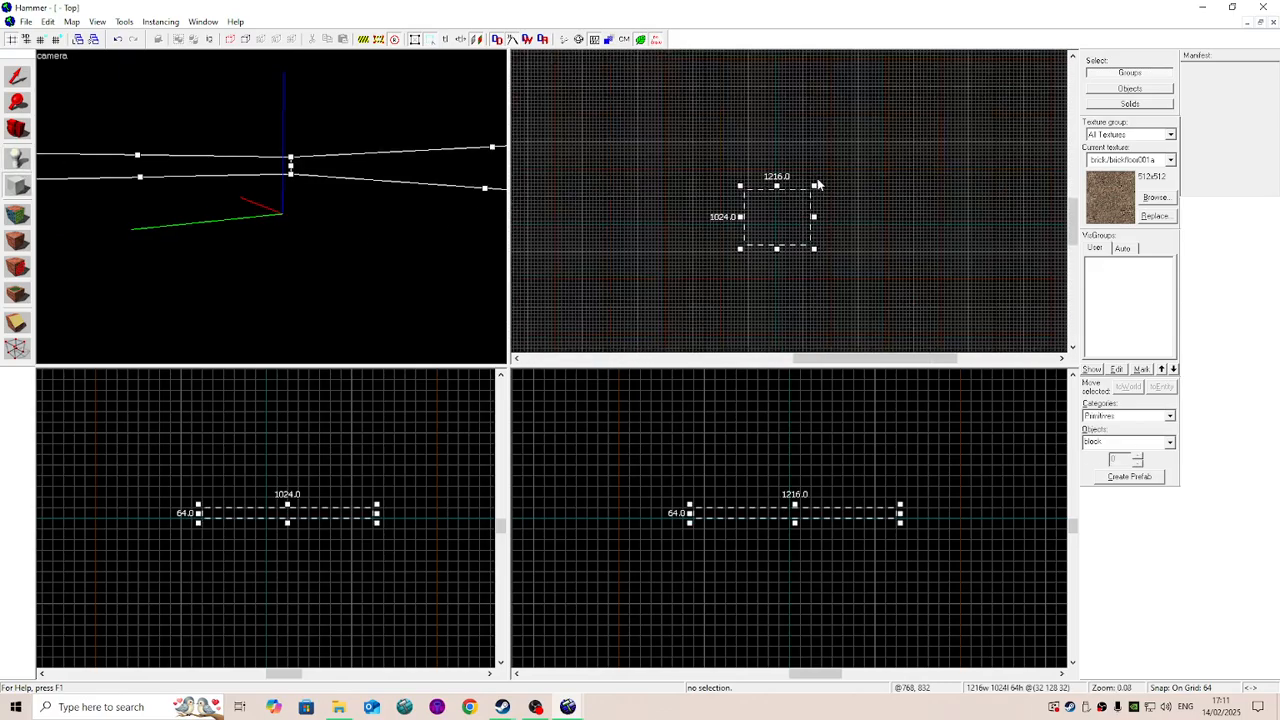
scroll(810, 170, "up", 3)
Look through the Face Edit Sheet and the texture, decal, overlay, clipping and vertex tools.
left_click(16, 212)
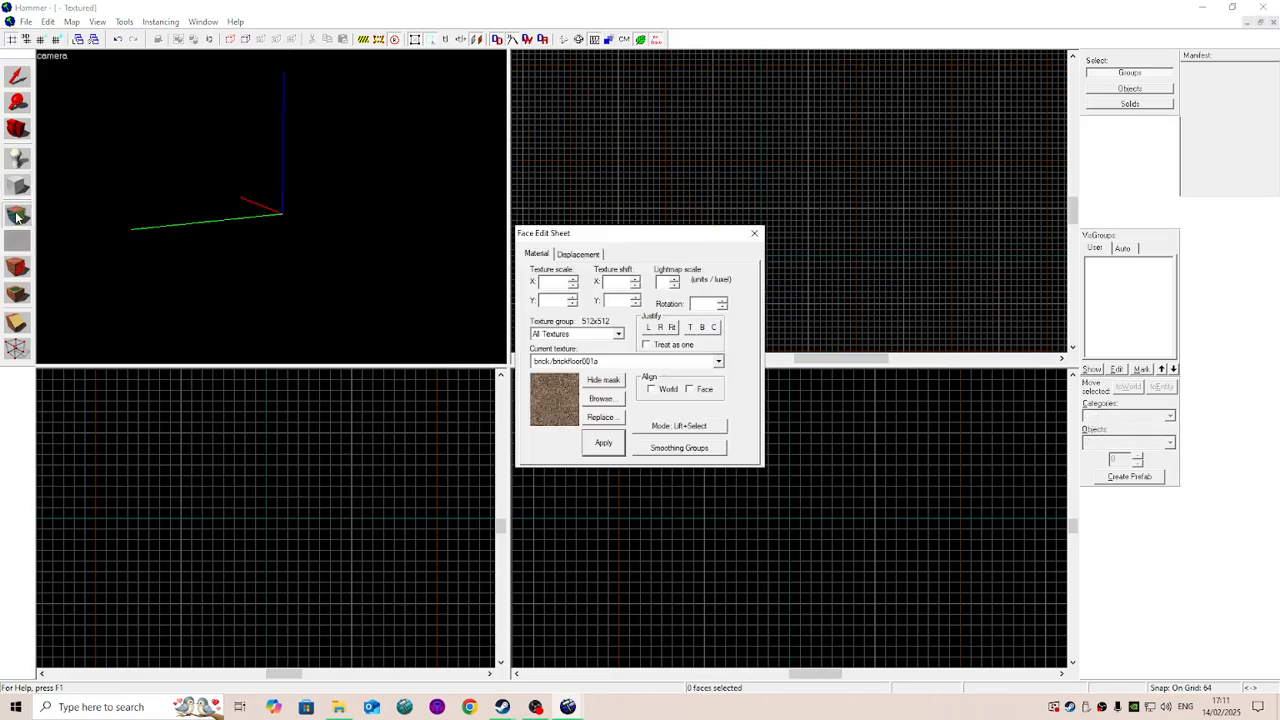
left_click(754, 233)
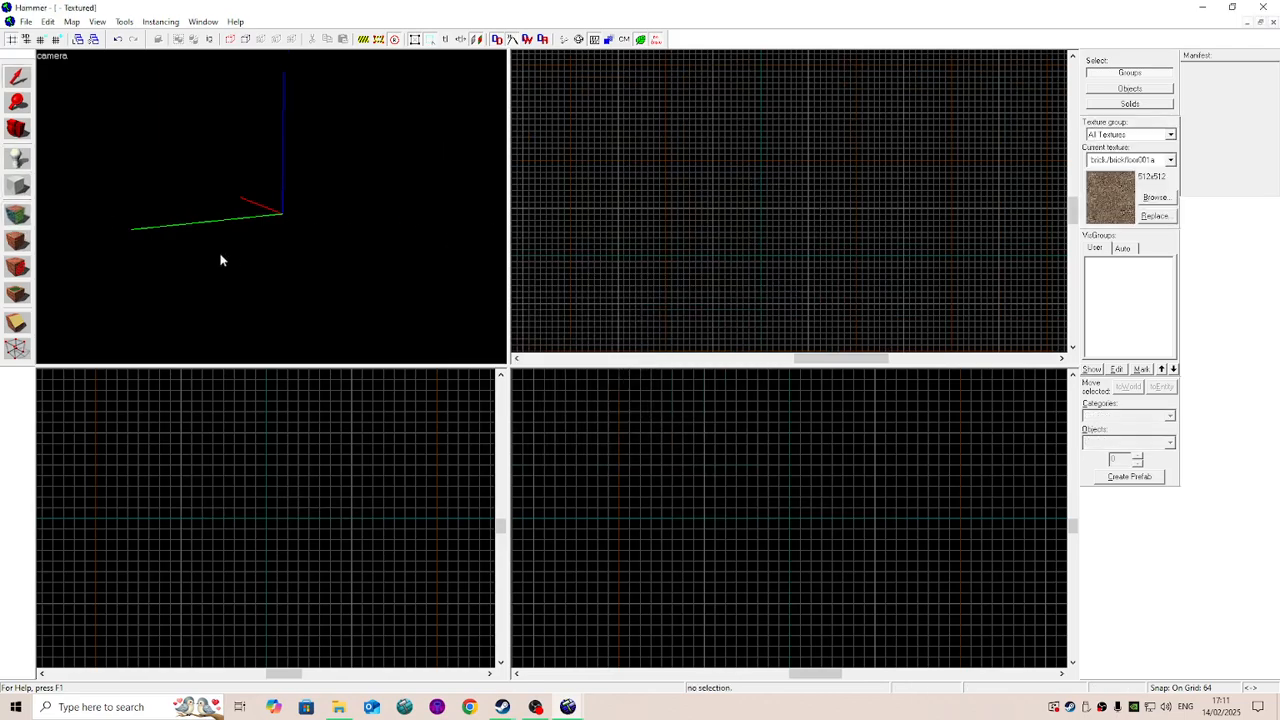
left_click(18, 240)
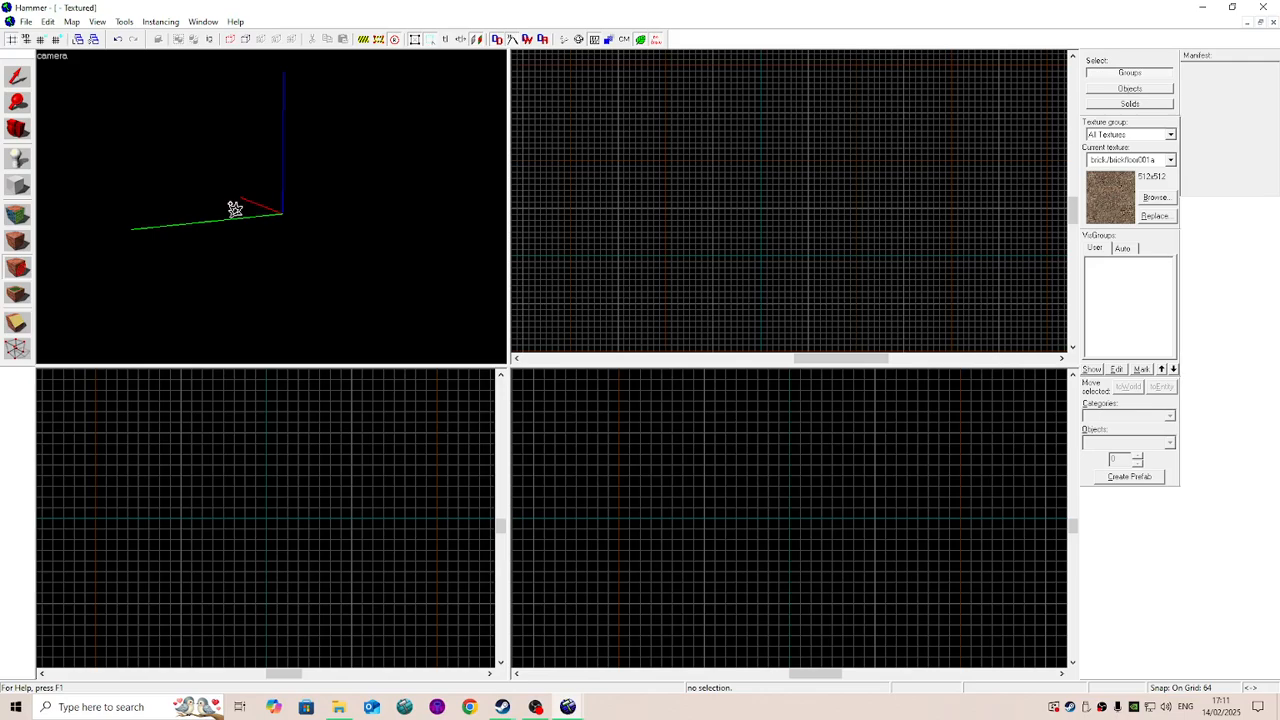
left_click(17, 294)
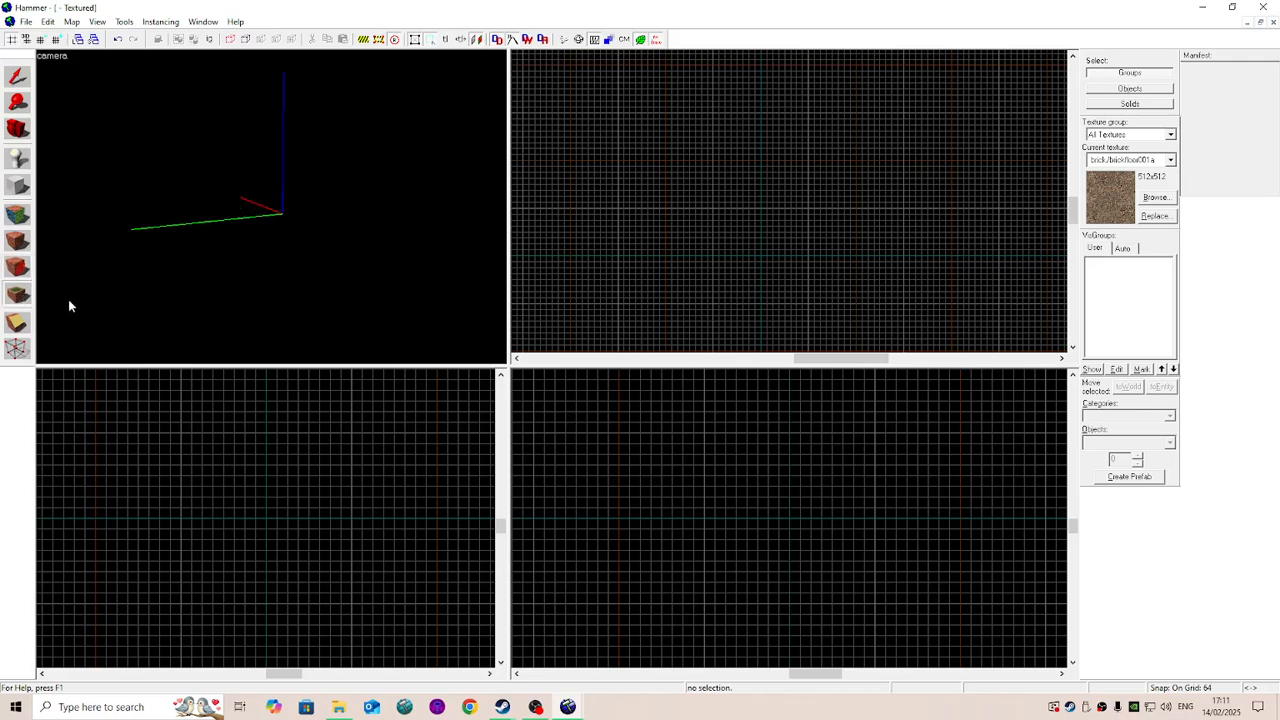
left_click(19, 324)
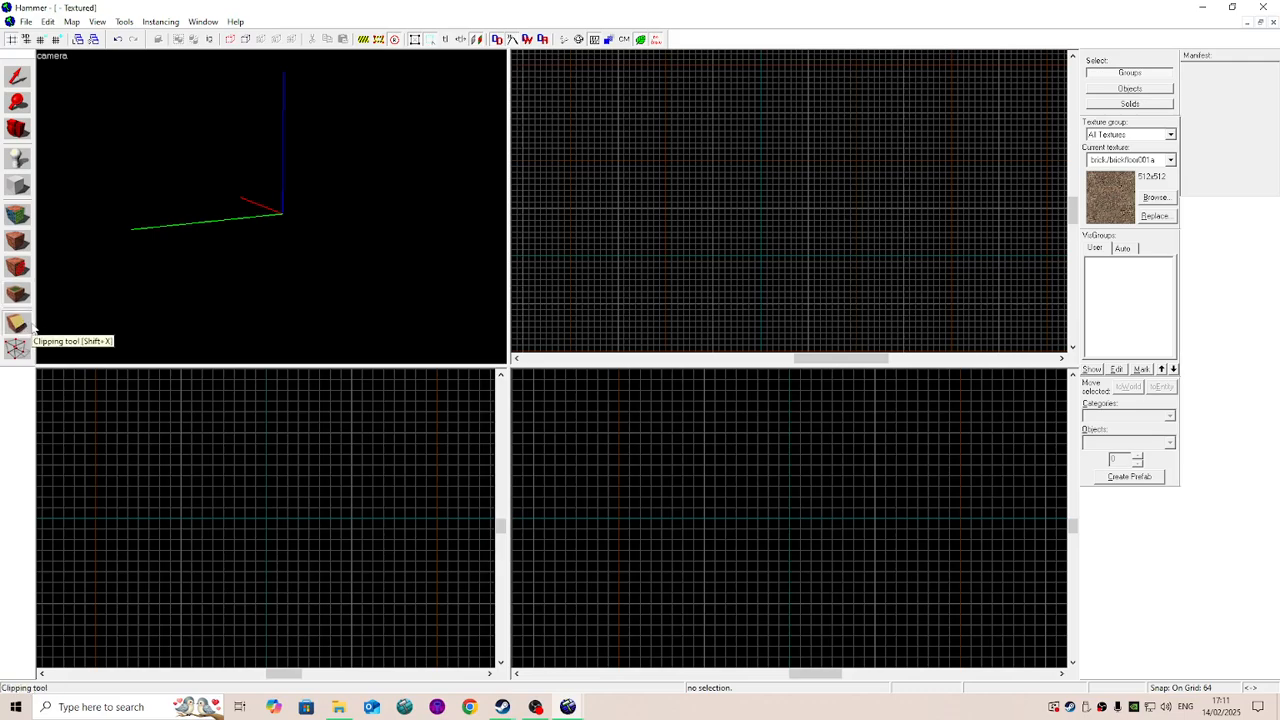
left_click(29, 348)
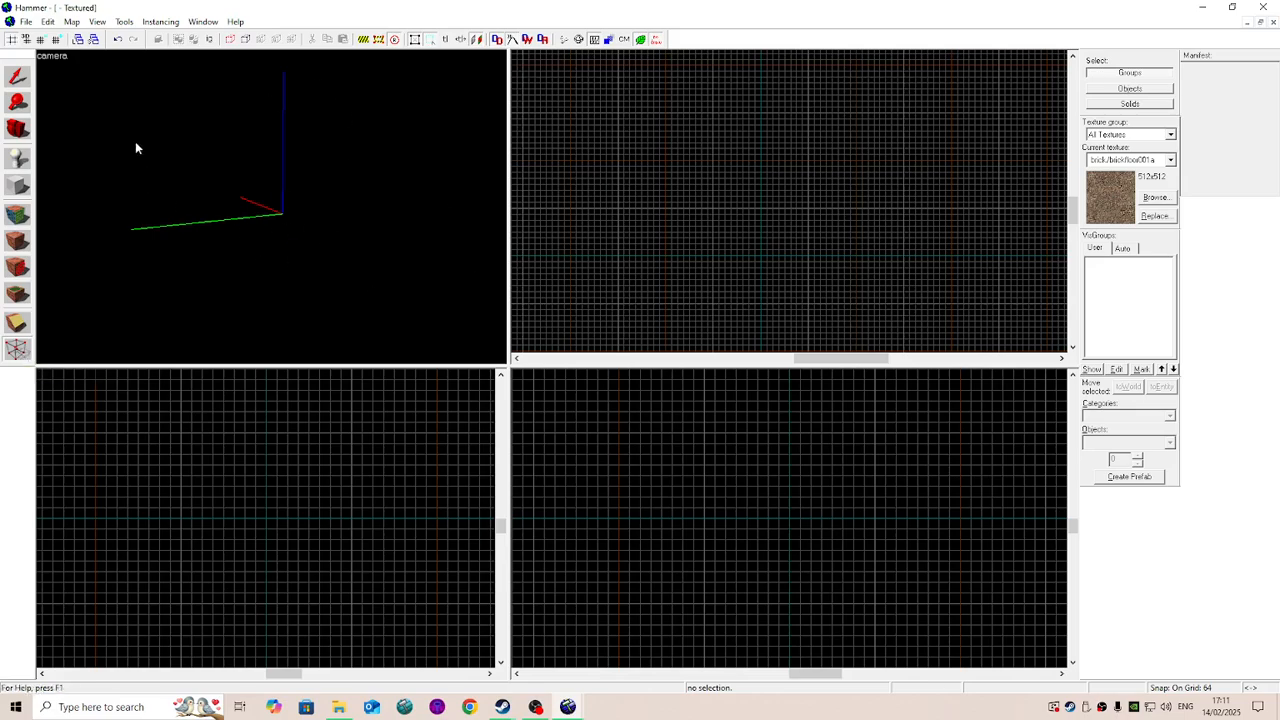
Bring back the block outline and stretch it downward to a height of 512 units in the side view.
left_click(18, 137)
left_click_drag(271, 207, 271, 207)
left_click(18, 187)
scroll(784, 193, "down", 6)
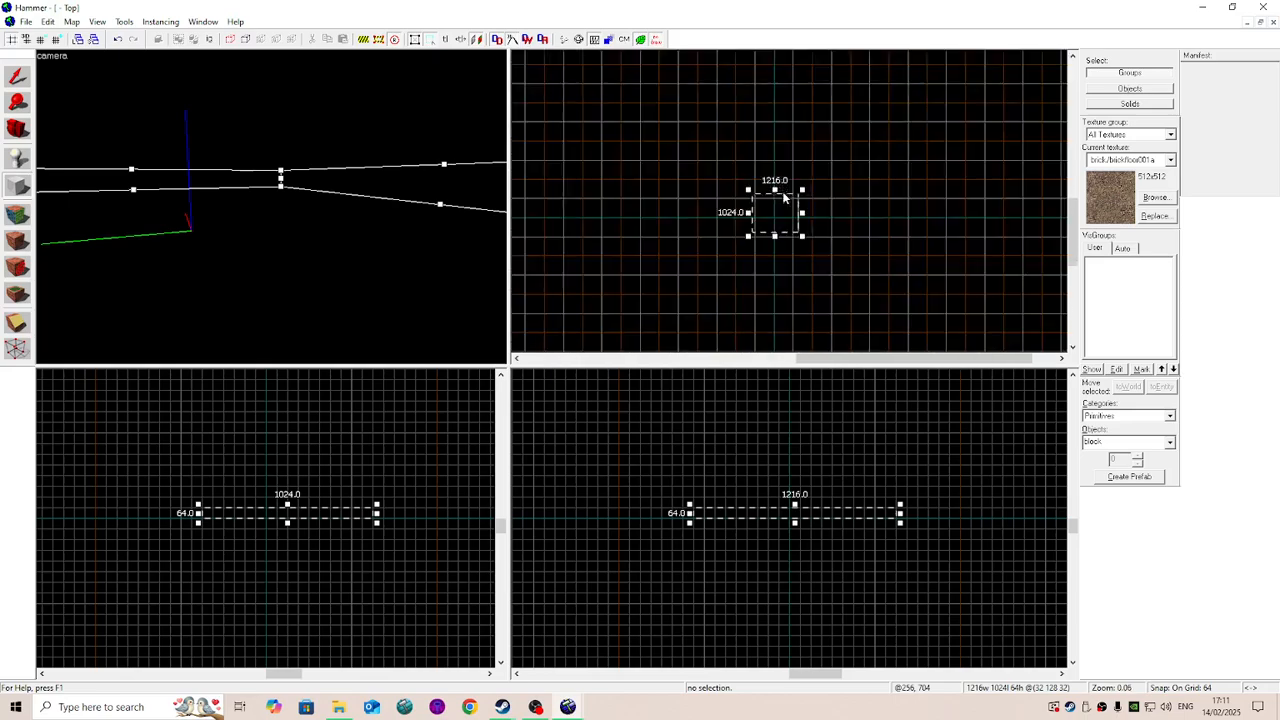
scroll(784, 195, "up", 2)
scroll(783, 430, "up", 3)
scroll(793, 457, "down", 4)
scroll(837, 569, "up", 3)
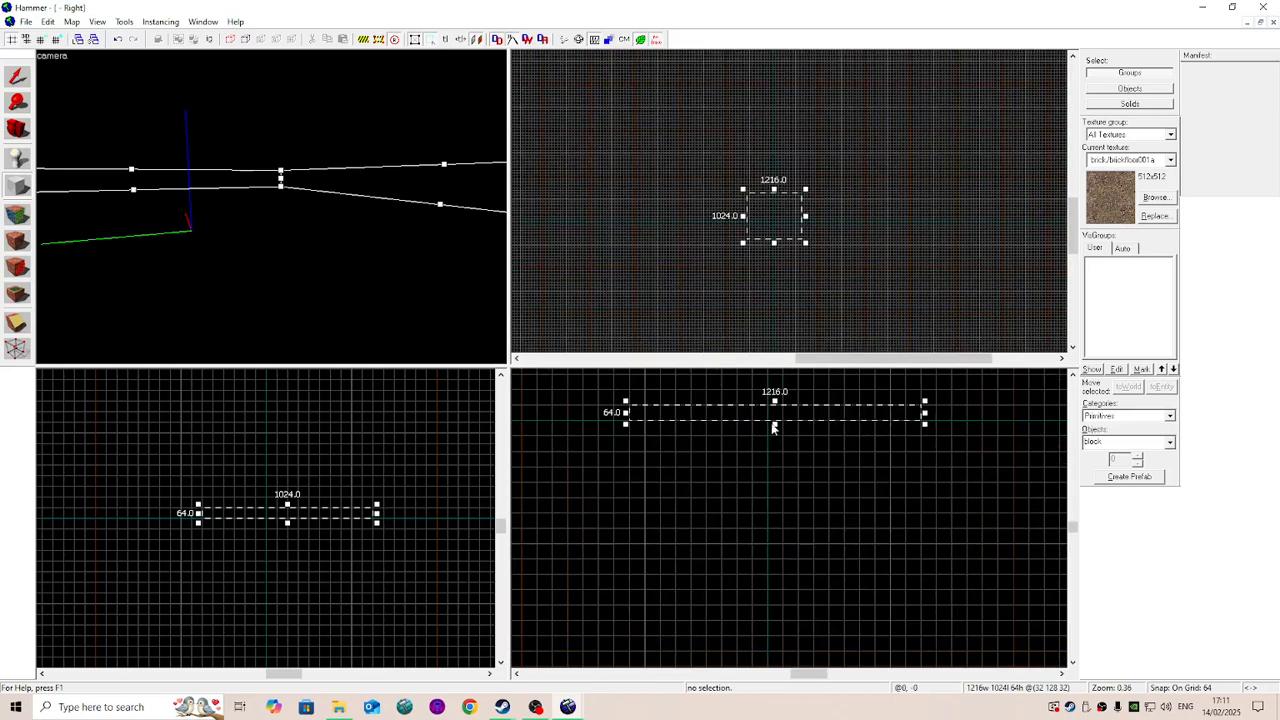
left_click_drag(773, 428, 777, 518)
scroll(777, 518, "down", 5)
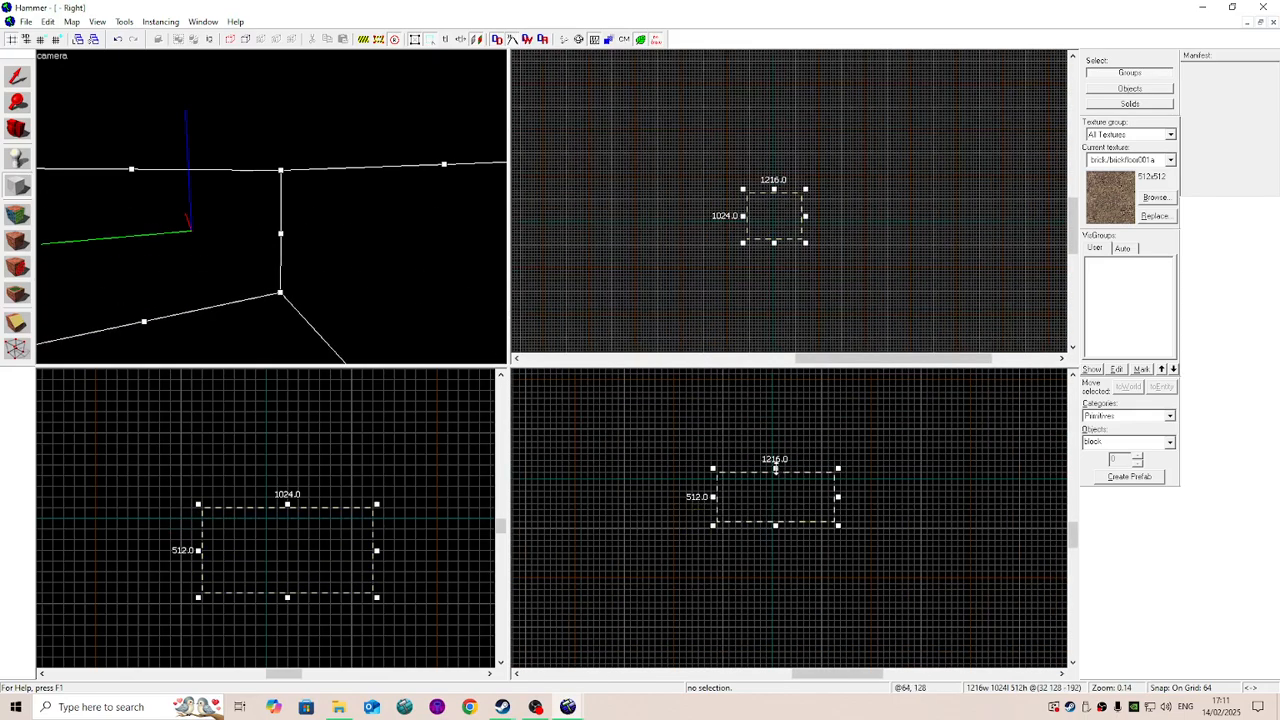
Extend the outline upward to 1024 units high and create the solid block with the brick/brickfloor001a texture.
left_click_drag(775, 468, 775, 419)
scroll(333, 187, "down", 3)
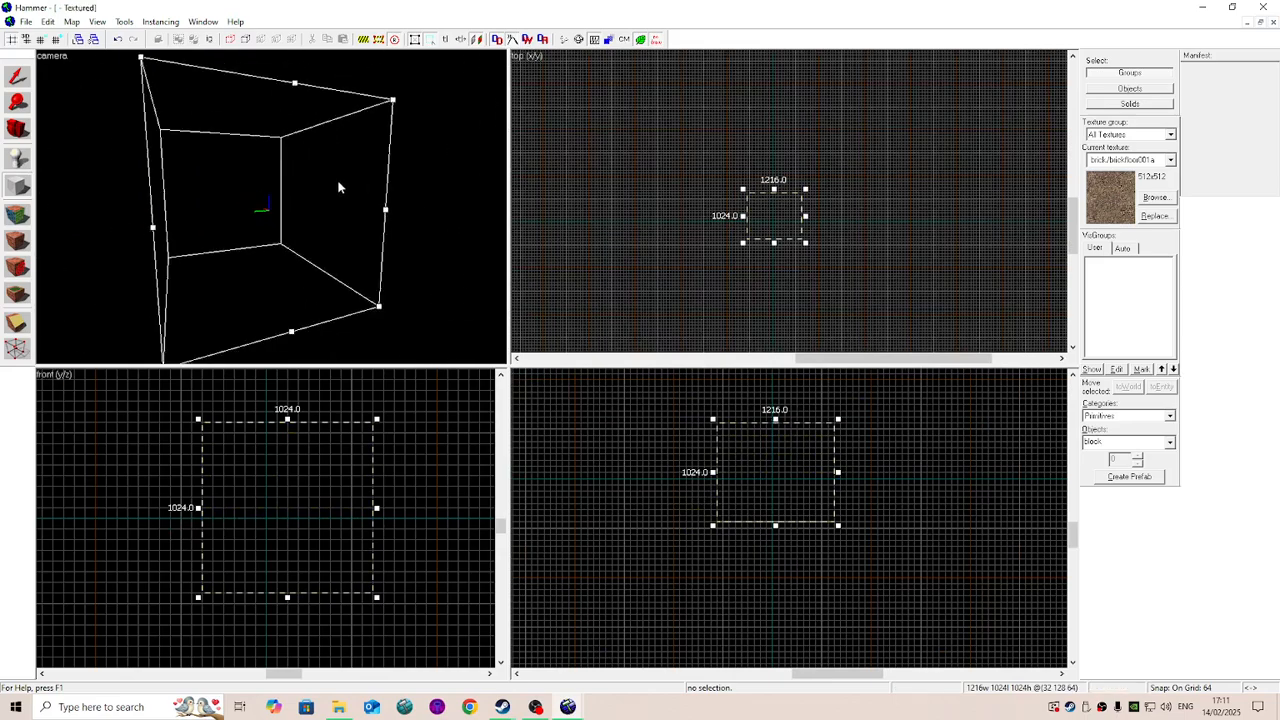
scroll(338, 187, "down", 1)
right_click(810, 450)
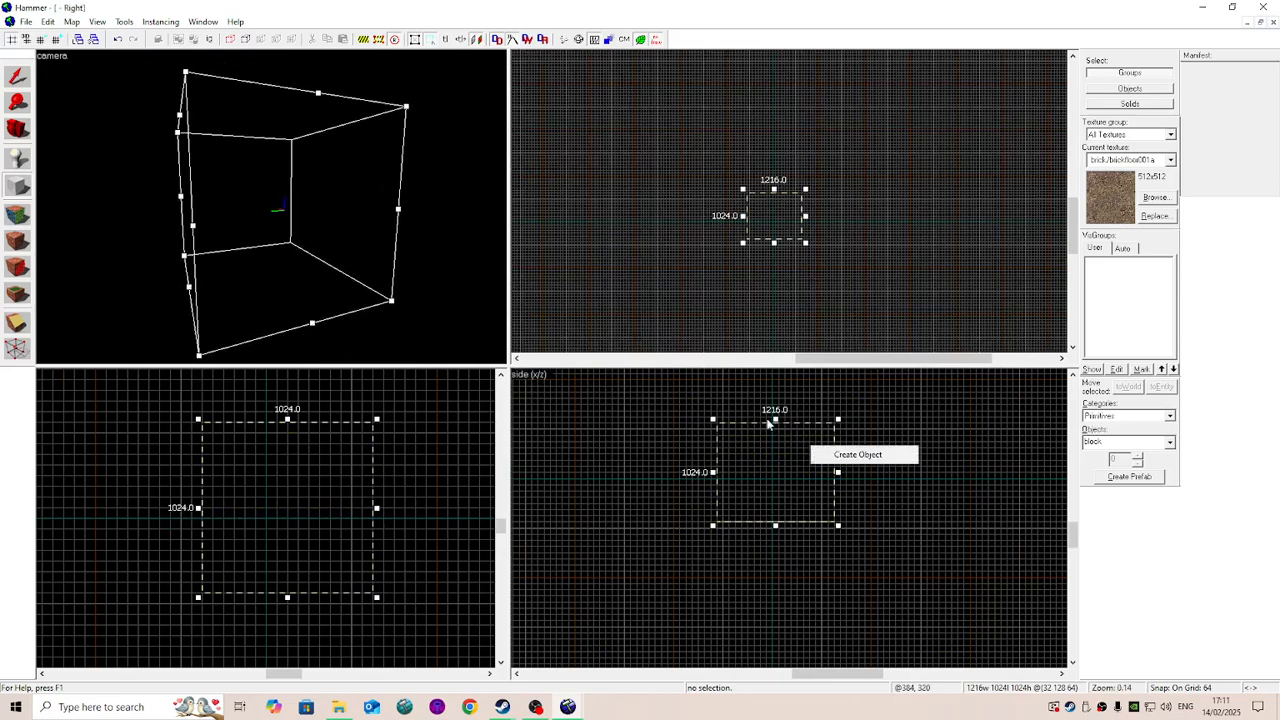
left_click(842, 455)
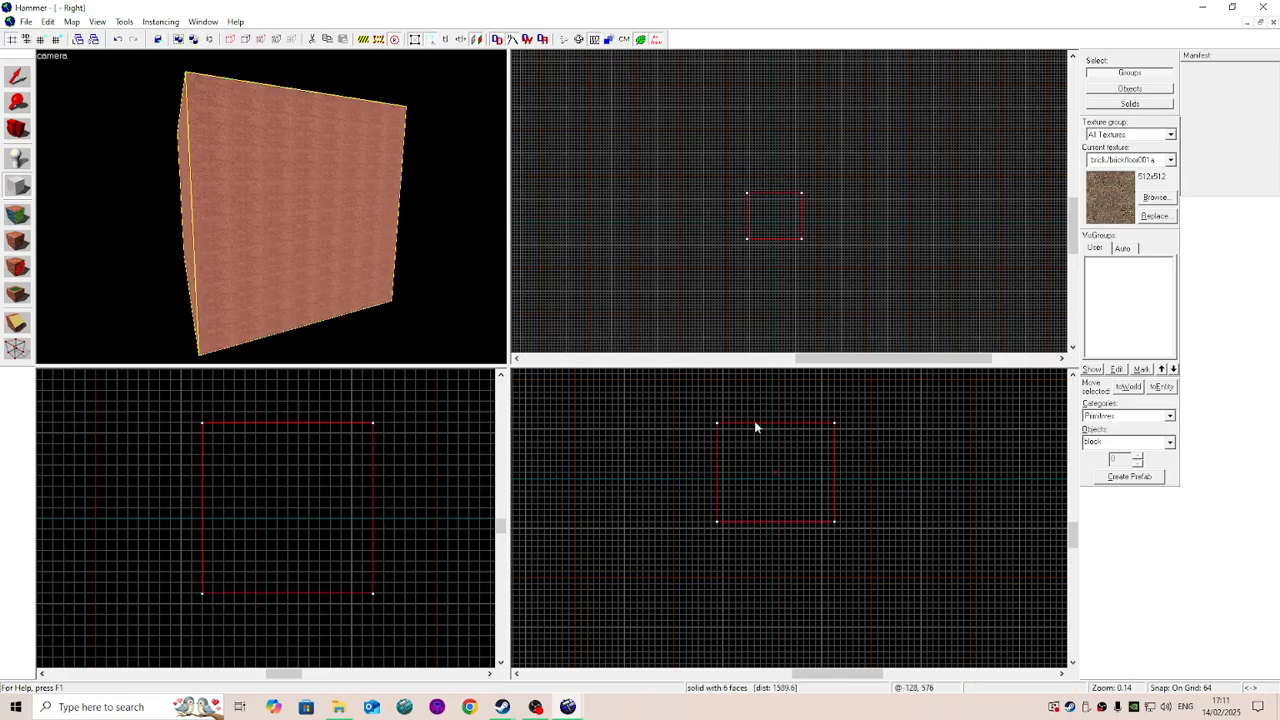
Show the camera view in 3D Wireframe, fly around the block and deselect it.
left_click(62, 57)
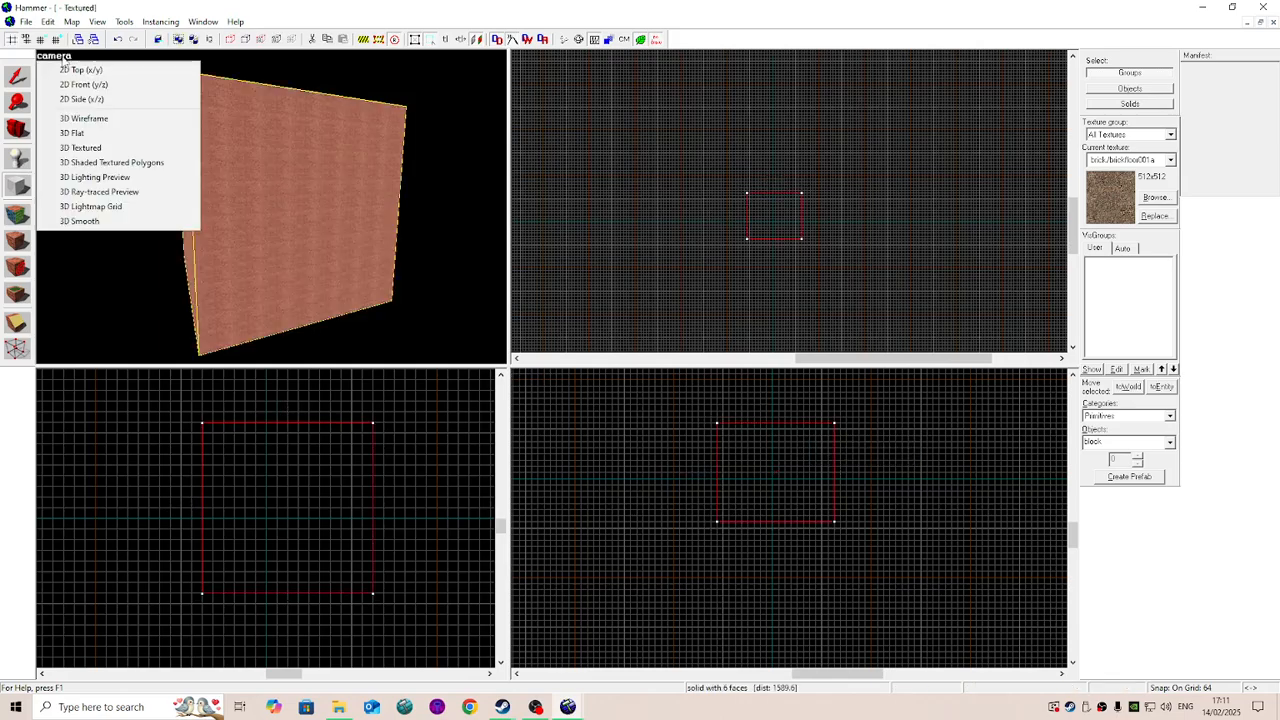
left_click(107, 121)
left_click(20, 130)
left_click_drag(170, 170, 271, 207)
key("s")
key("w")
key("a")
key("s")
left_click(17, 76)
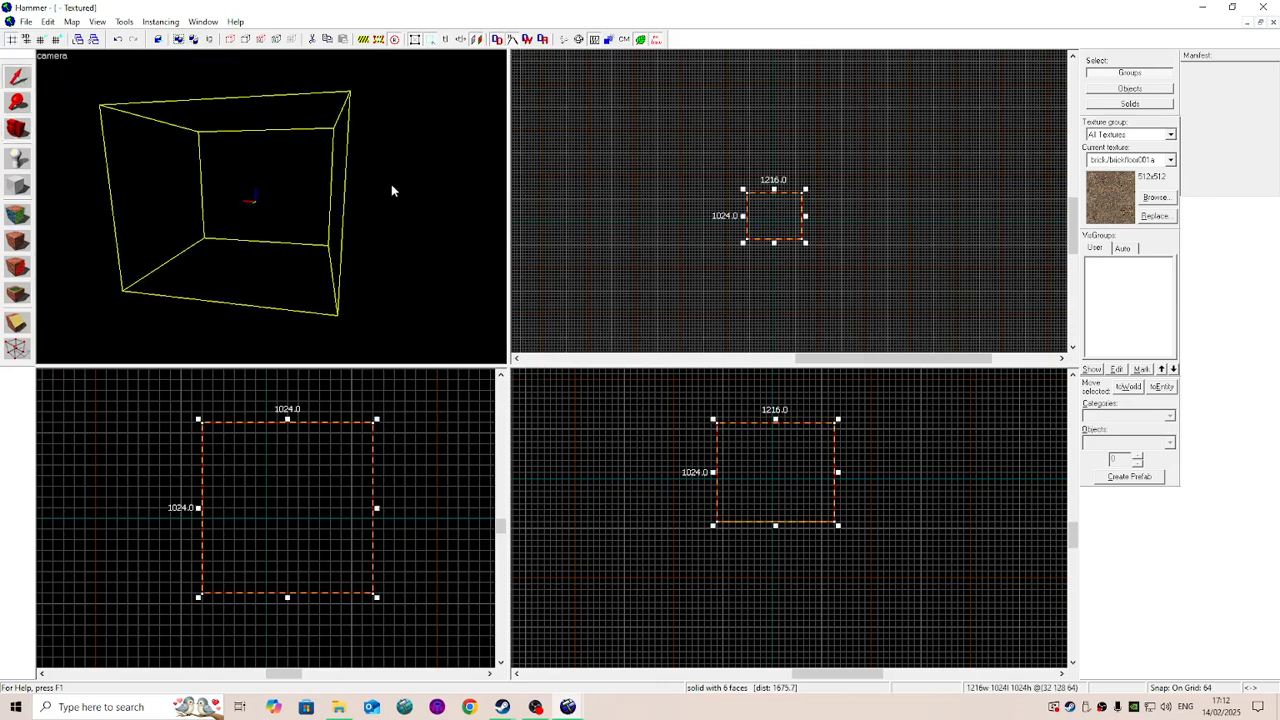
left_click(391, 184)
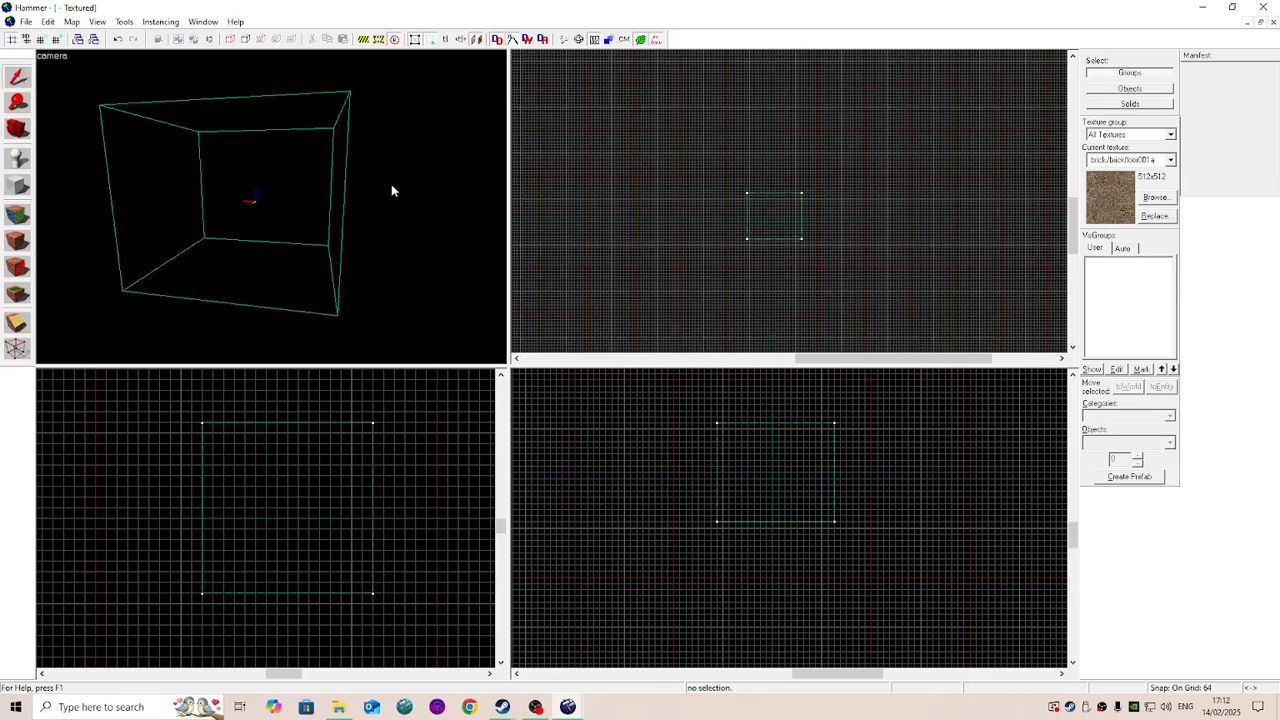
Set the camera view back to 3D Textured and view the block from outside at a corner.
left_click(51, 58)
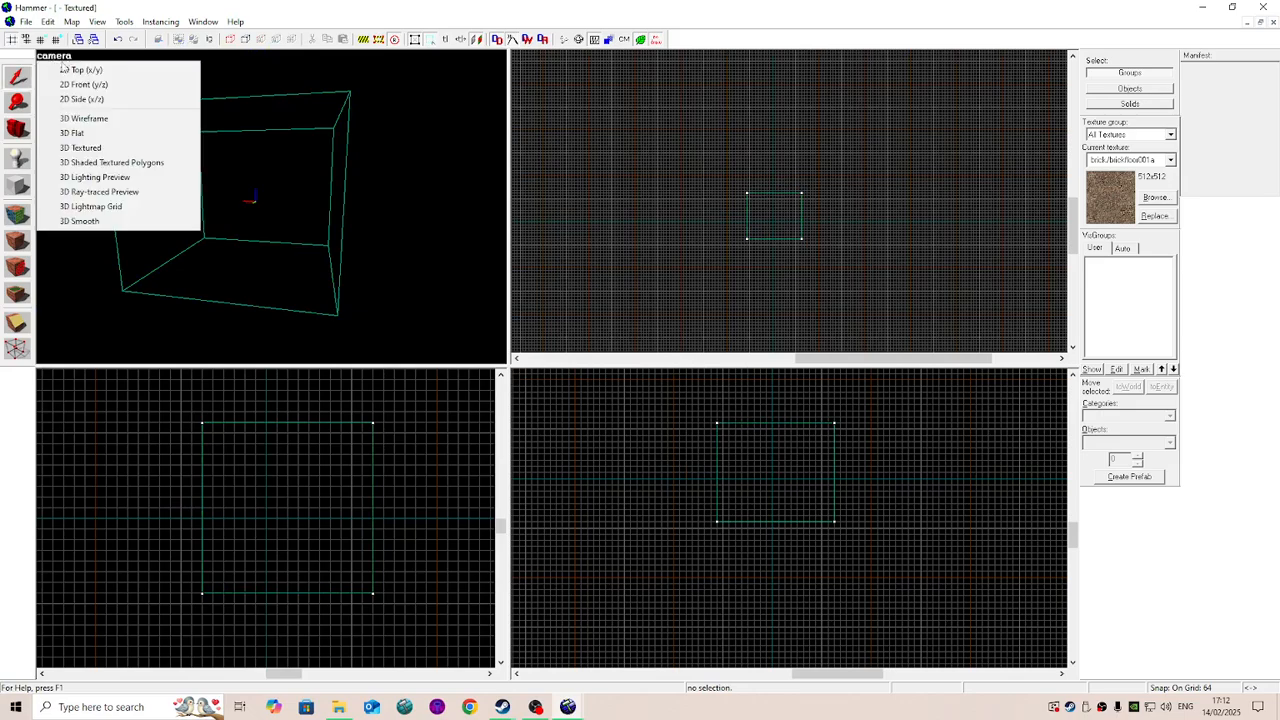
left_click(107, 147)
left_click(26, 127)
mouse_move(272, 207)
left_mouse_down()
mouse_move(335, 200)
mouse_move(271, 207)
left_mouse_up()
key("d")
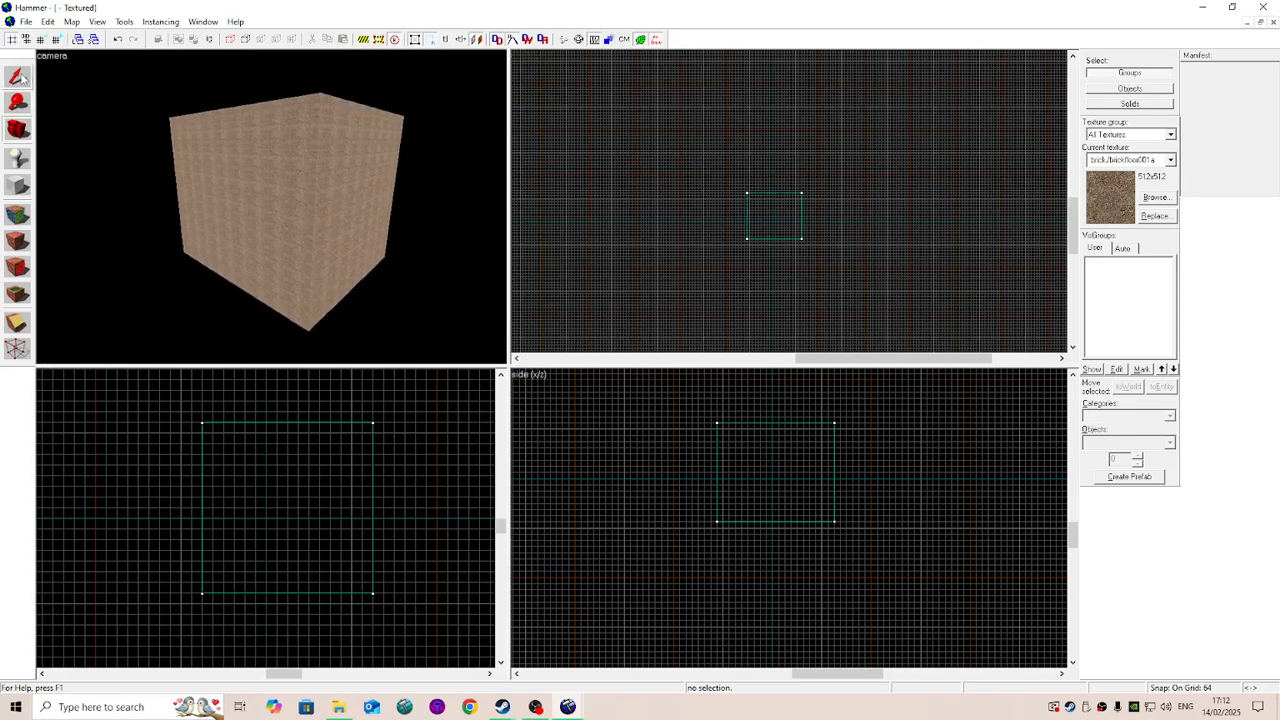
Select the block and make it hollow with 32-unit walls.
left_click(15, 78)
left_click(280, 178)
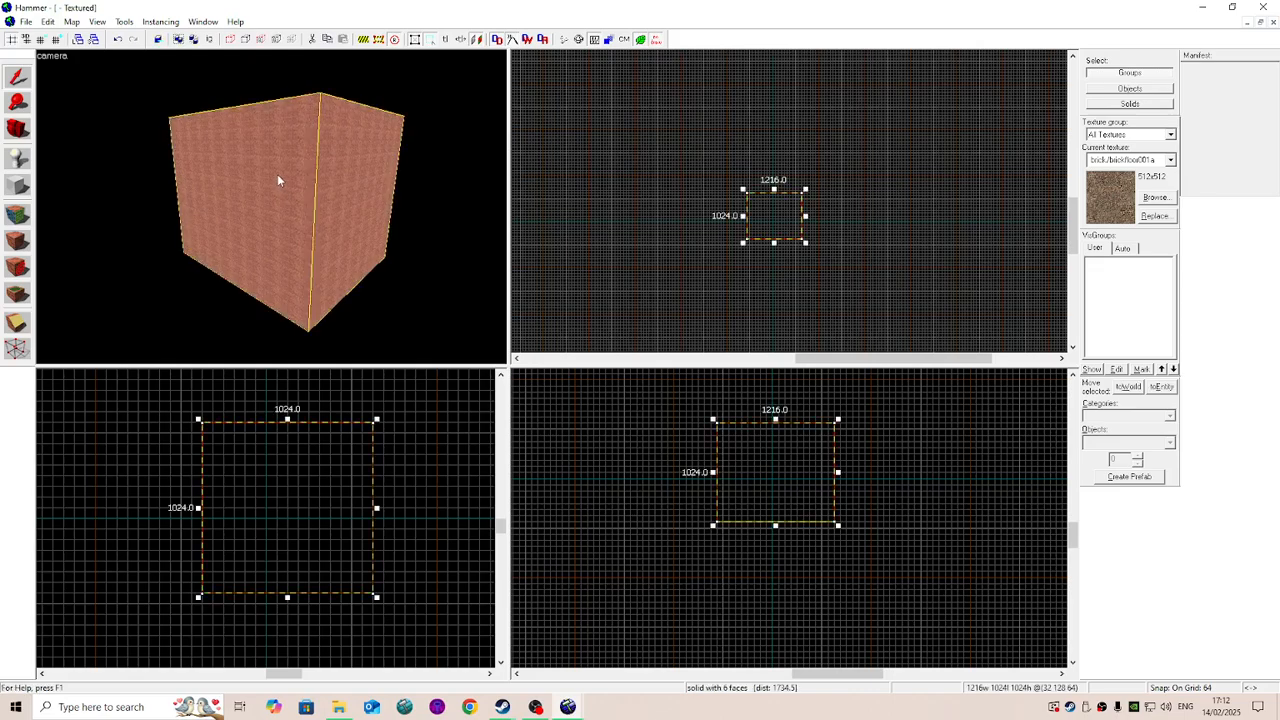
right_click(775, 206)
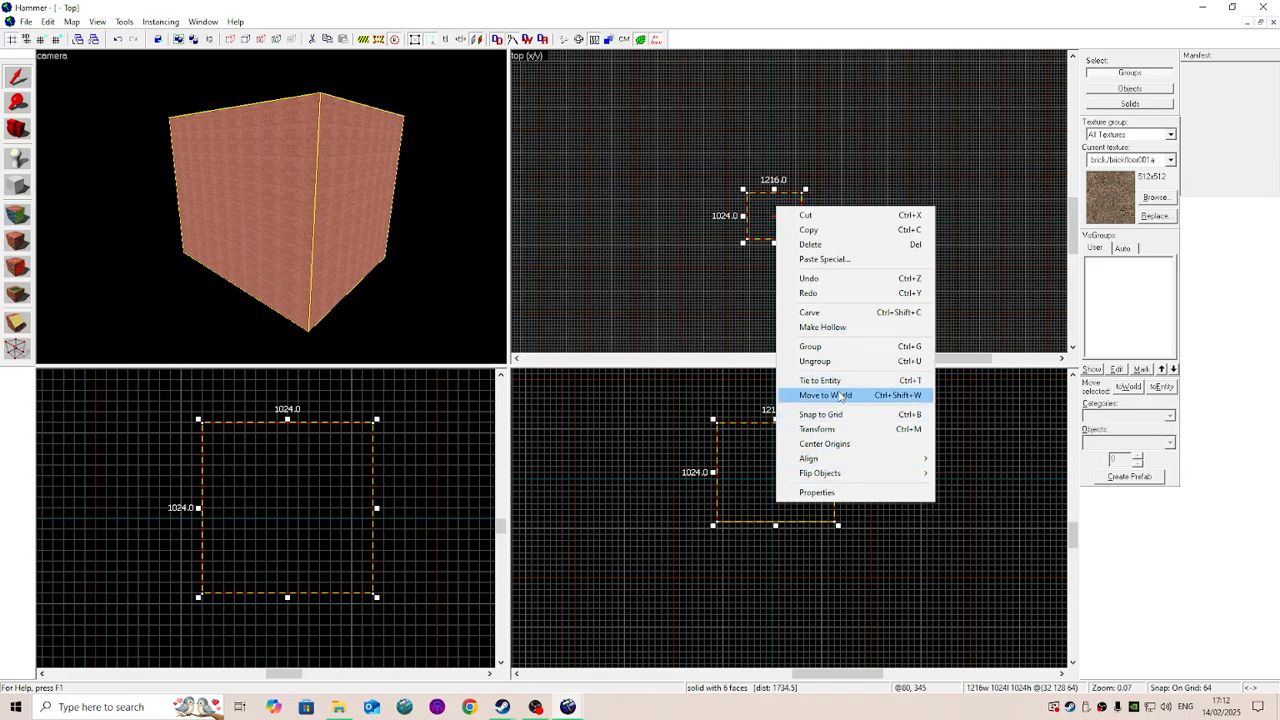
left_click(820, 330)
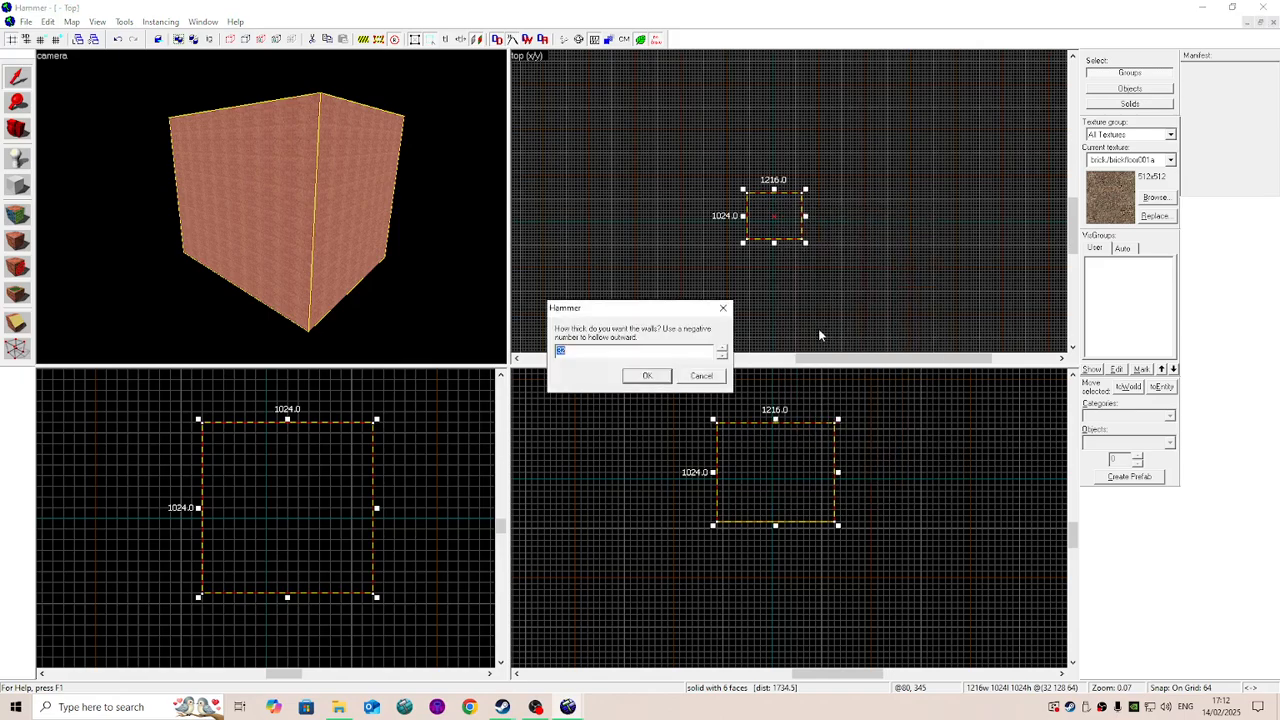
left_click(597, 352)
left_click(647, 382)
Examine the interior walls and floor of the hollow room with the camera.
key("w")
key("z")
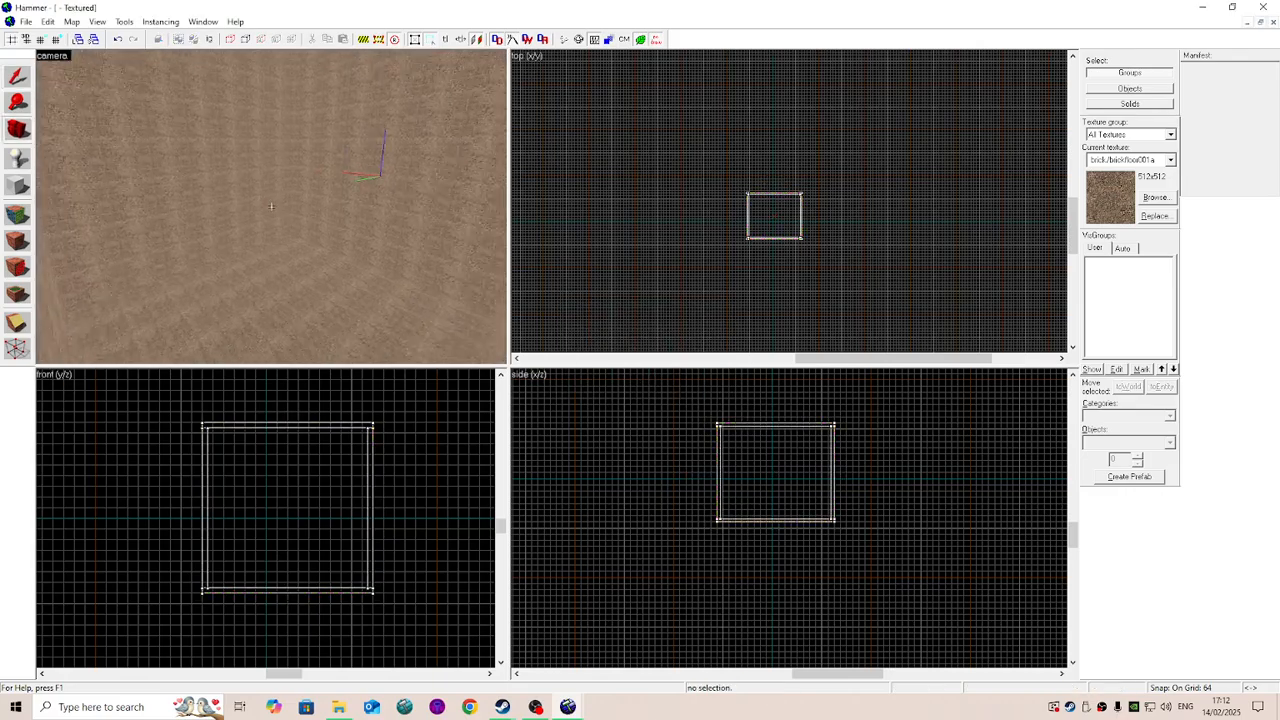
key("s")
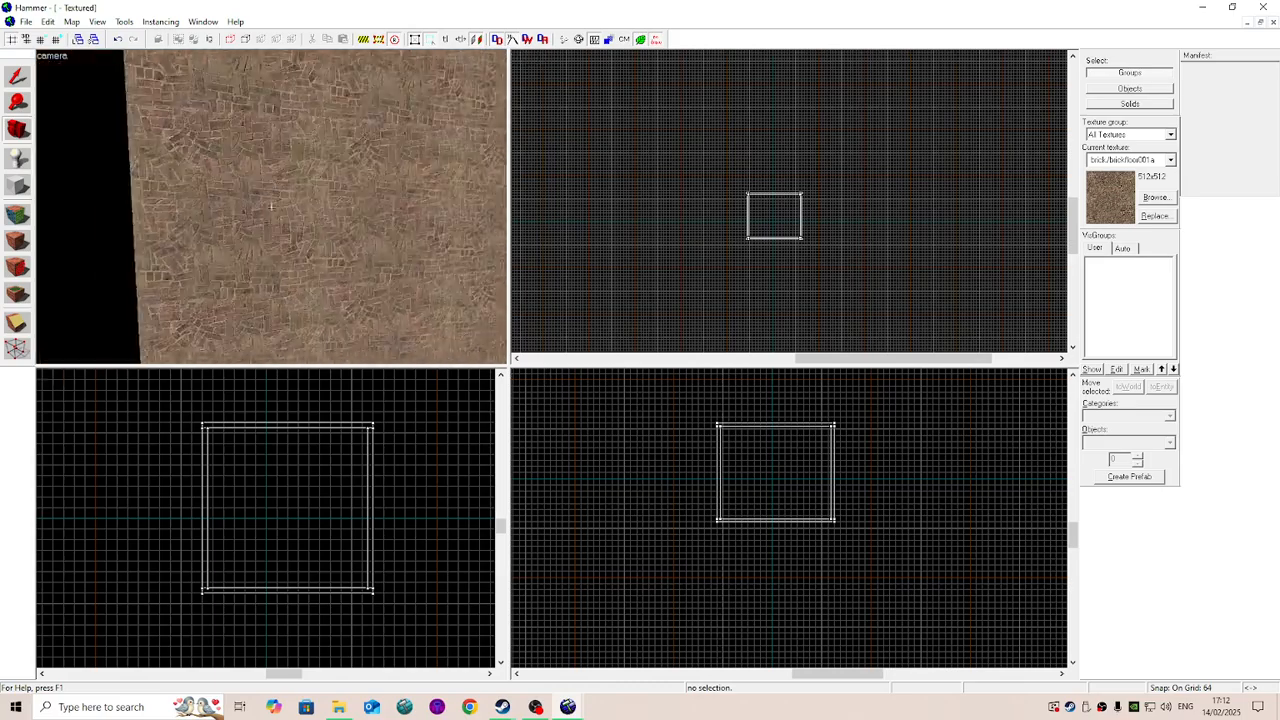
key("w")
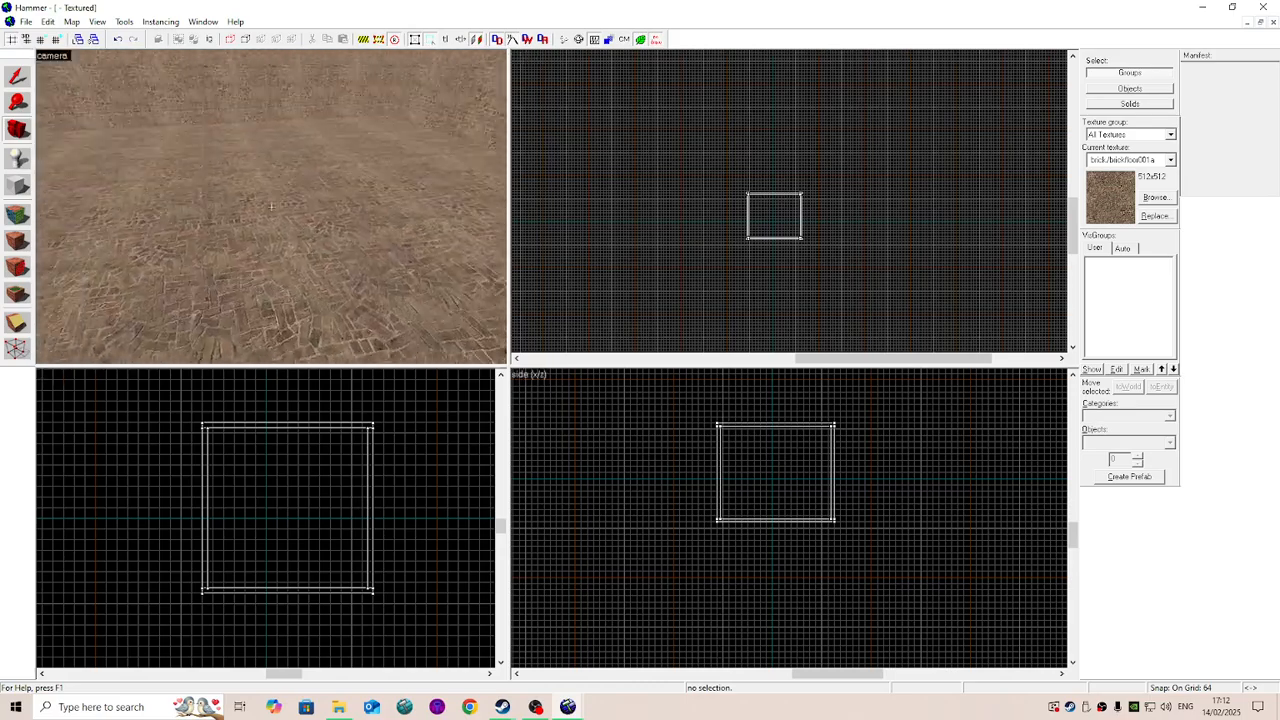
key("z")
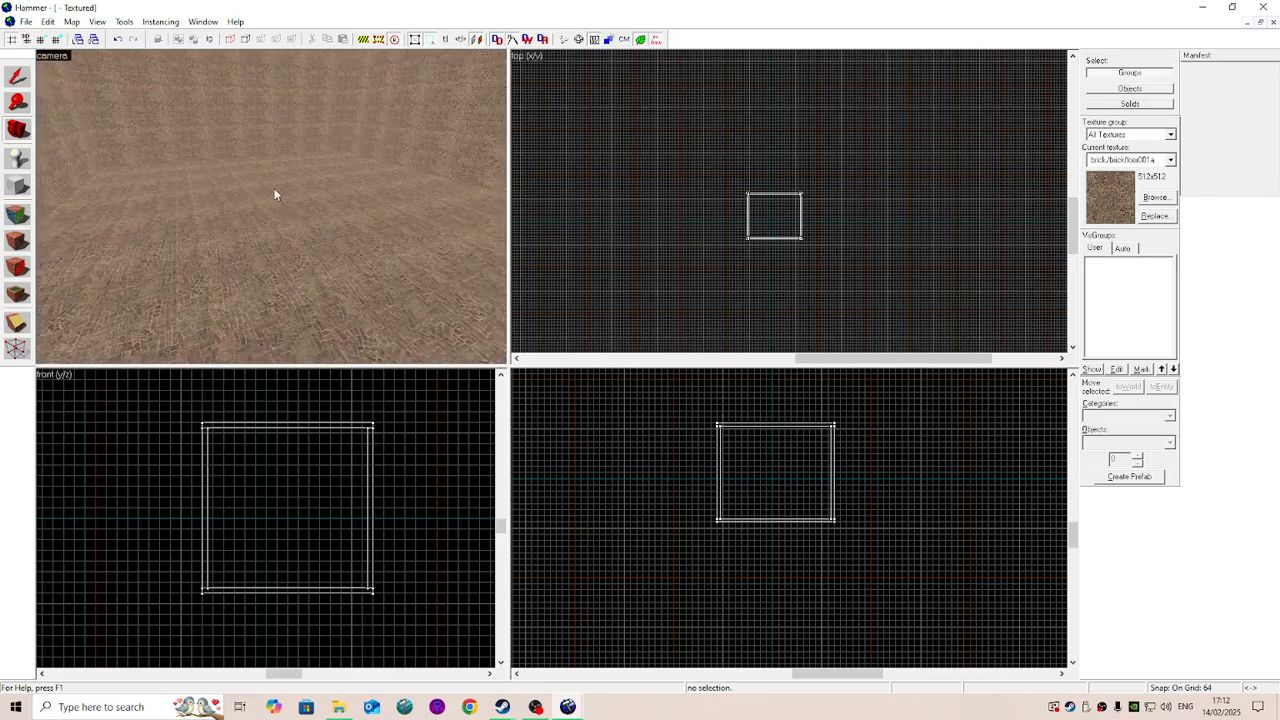
left_click_drag(275, 190, 215, 209)
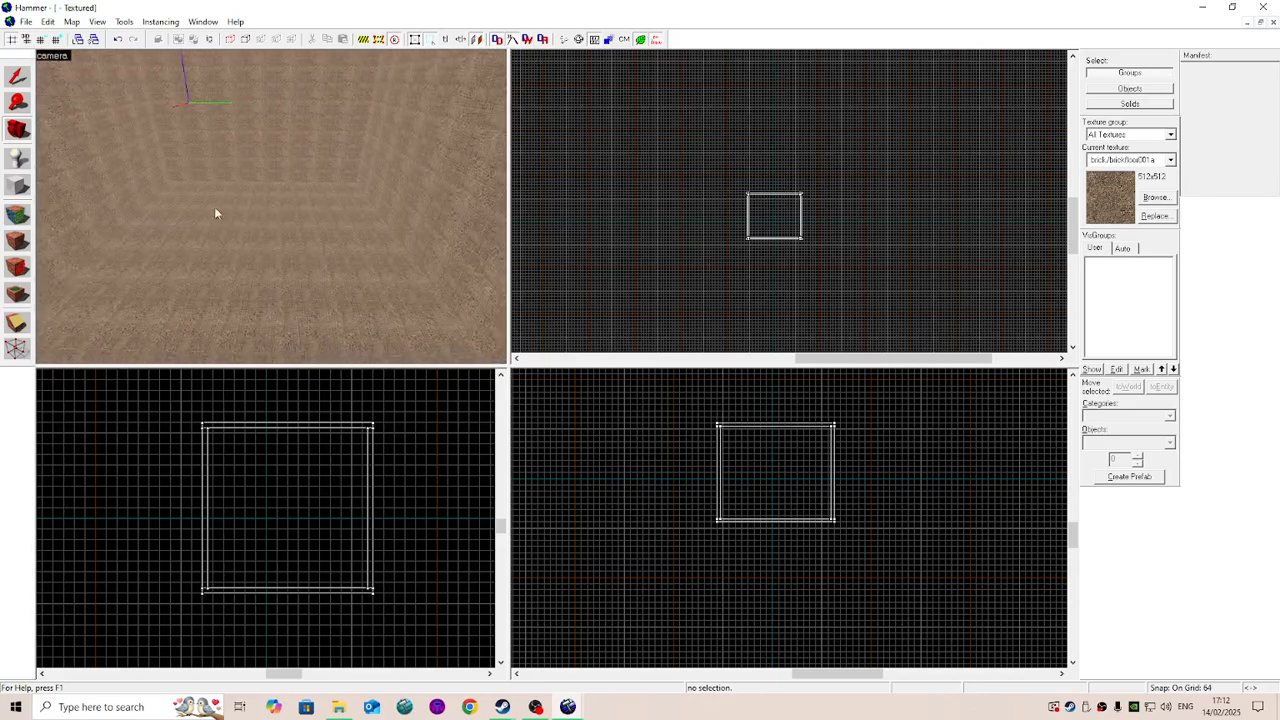
Place an info_player_start entity on the room's floor and show its selection handles.
left_click(20, 160)
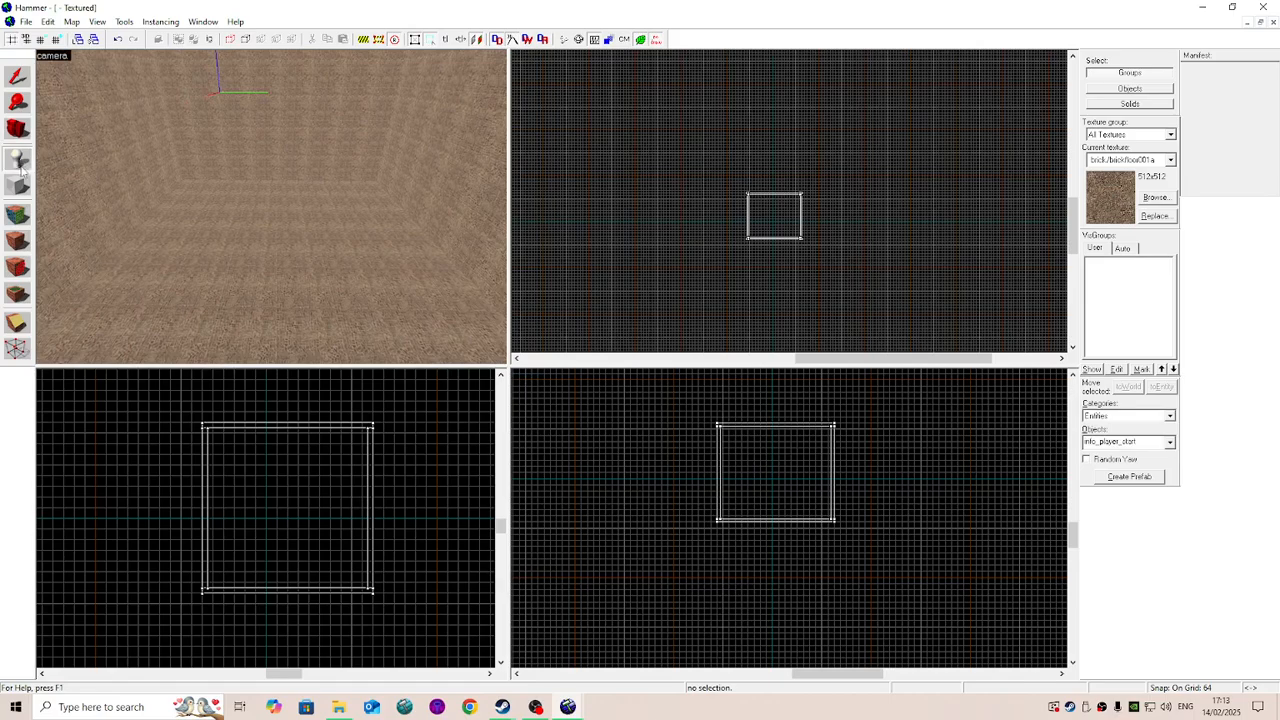
scroll(198, 203, "up", 5)
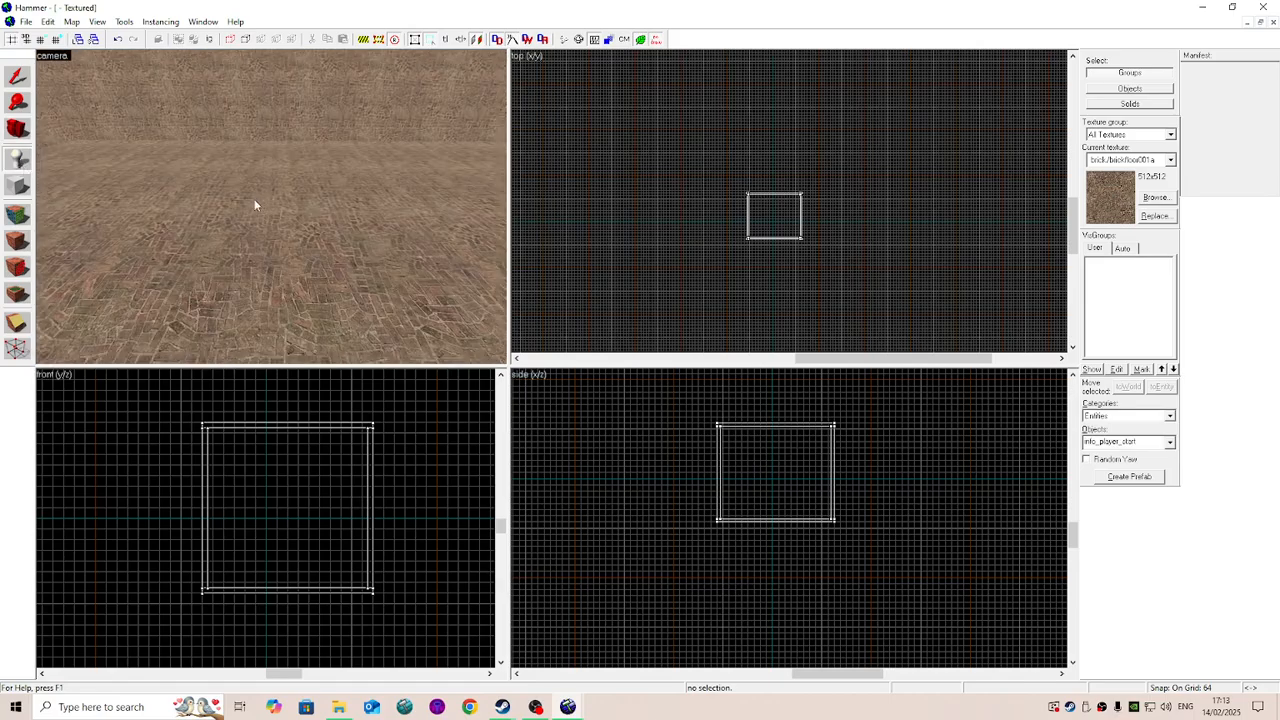
left_click(301, 183)
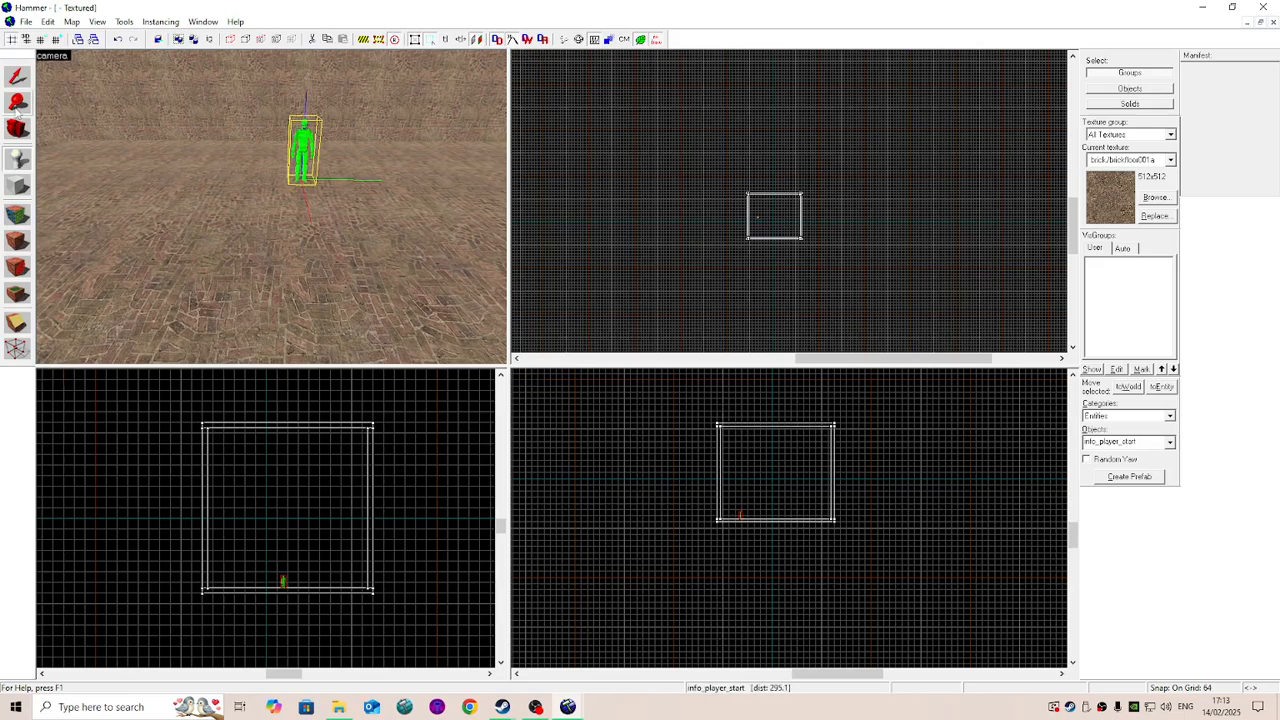
left_click(18, 76)
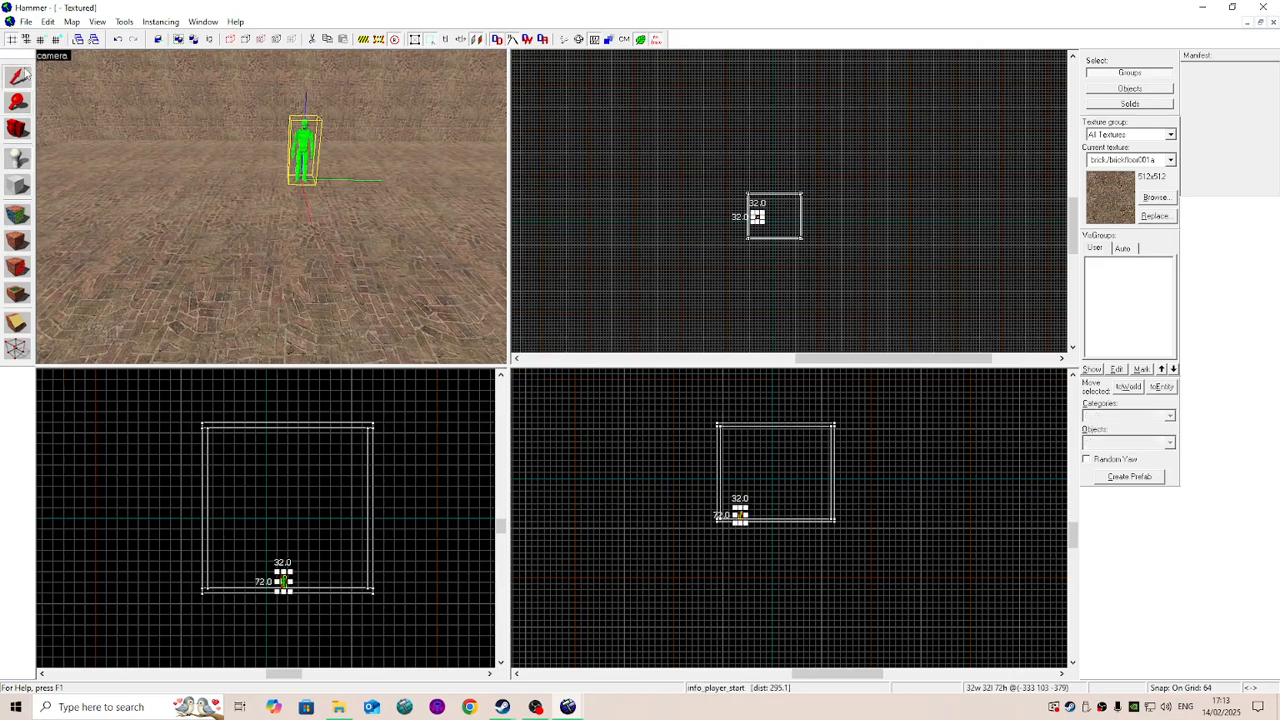
Browse the available entity types through the npc and prop entries, keeping info_player_start chosen.
left_click(17, 157)
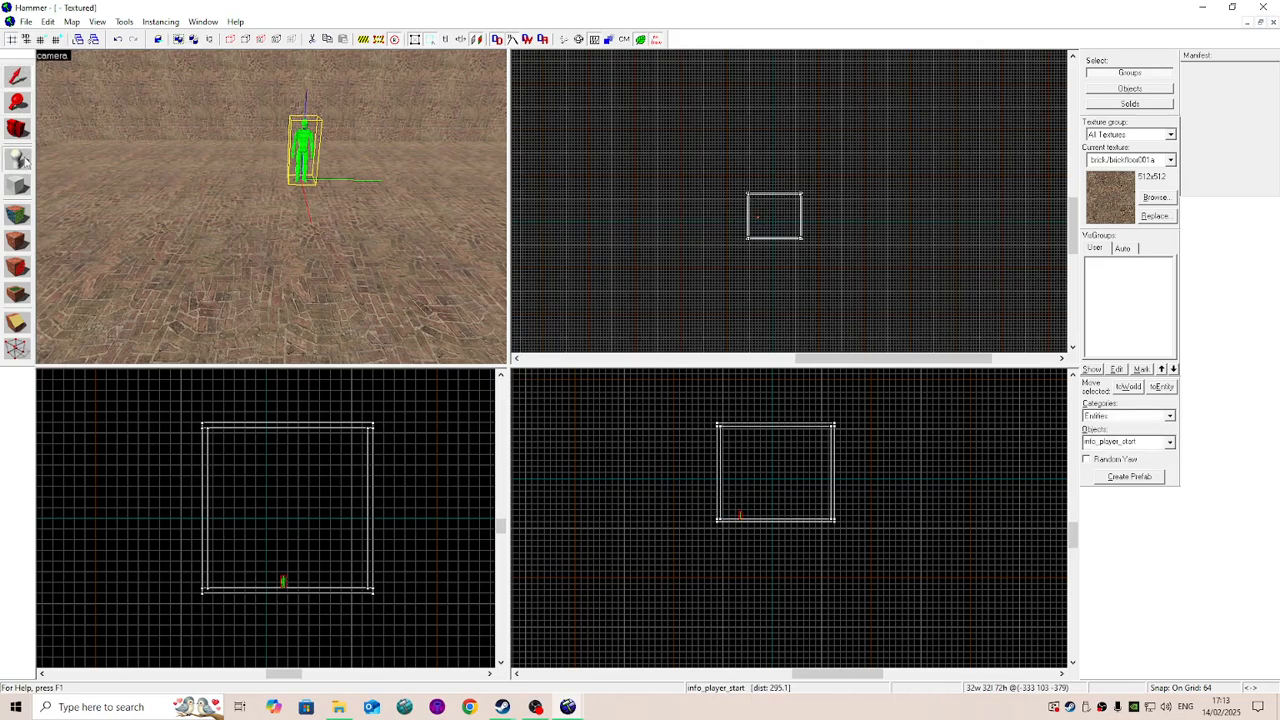
left_click(1169, 442)
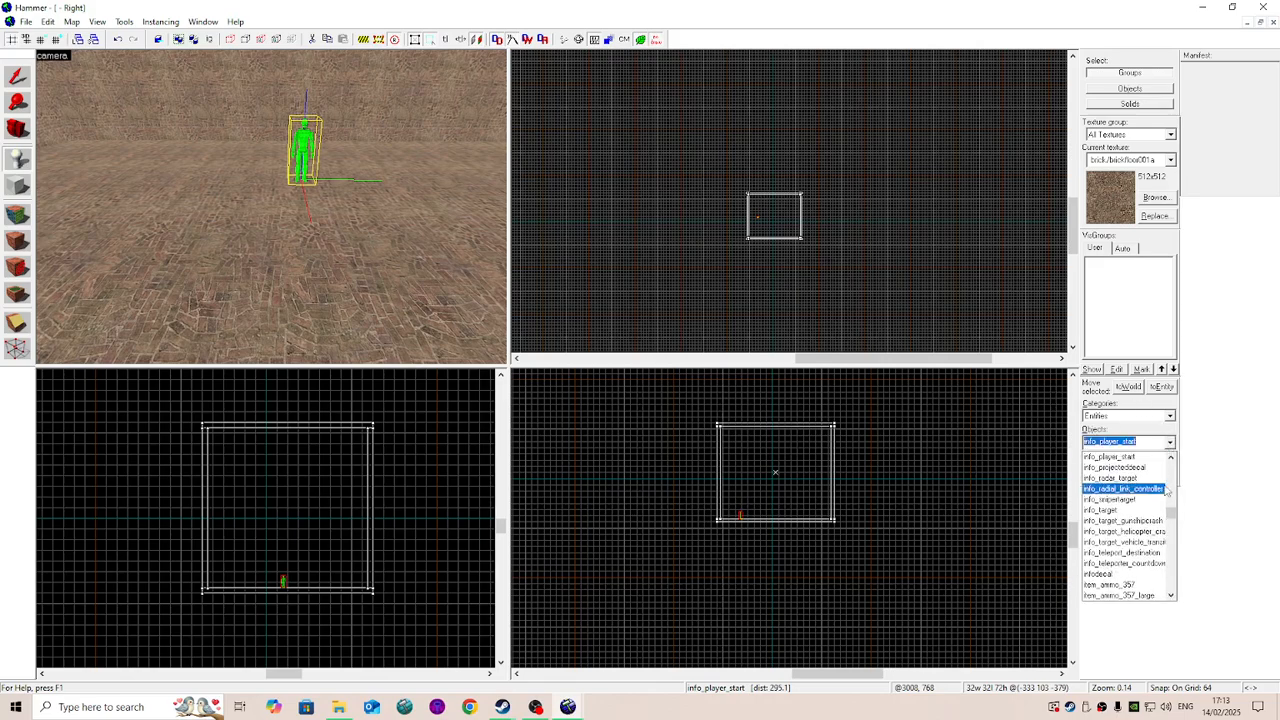
scroll(1158, 478, "down", 5)
scroll(1158, 478, "down", 12)
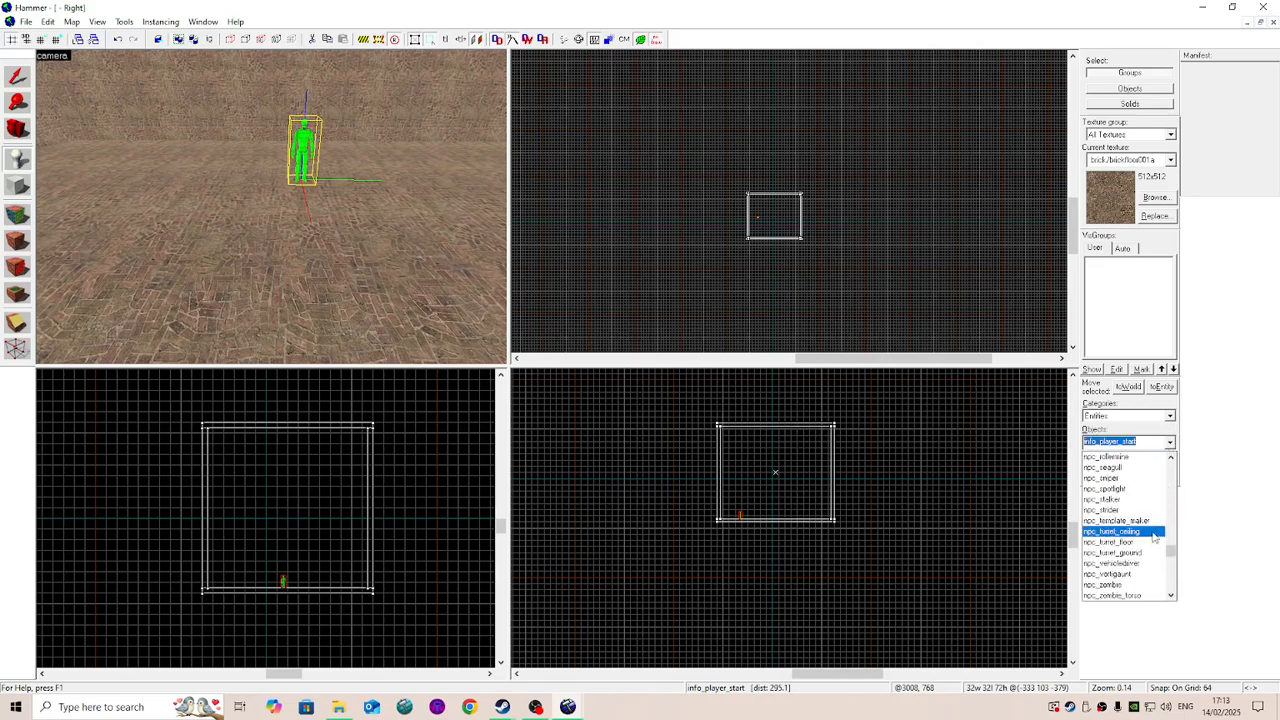
scroll(1150, 500, "up", 7)
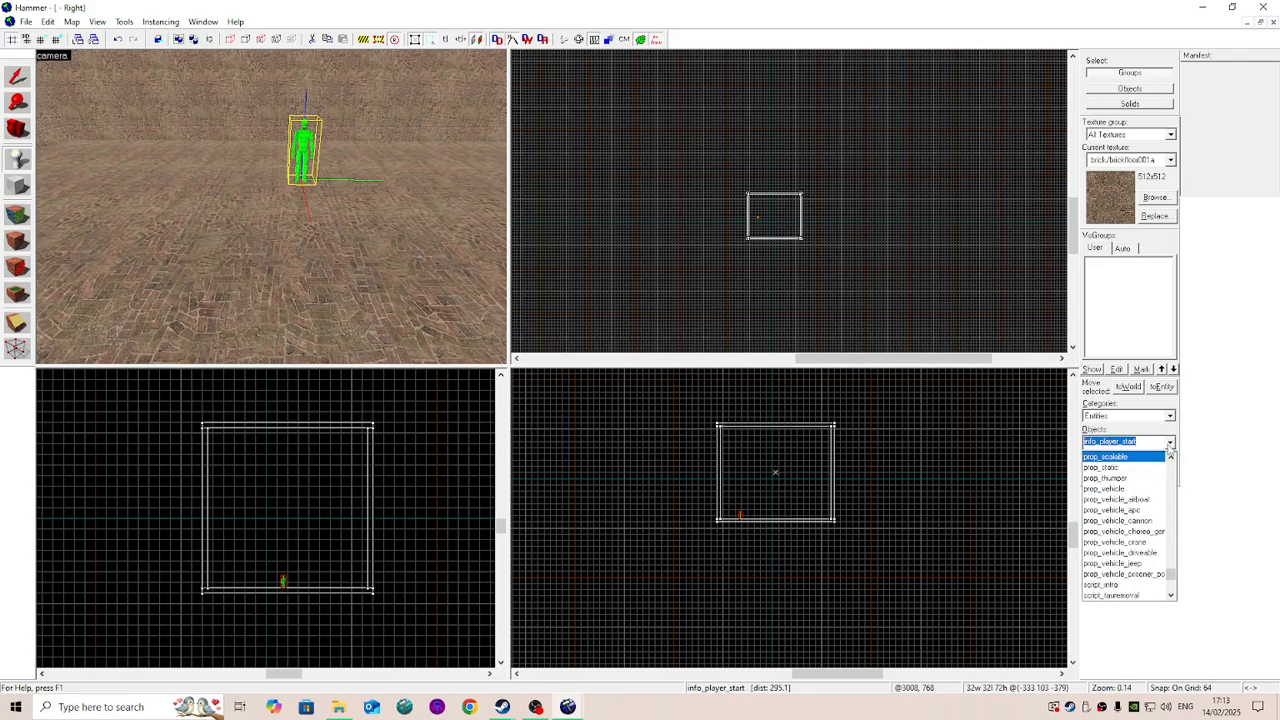
left_click(1169, 443)
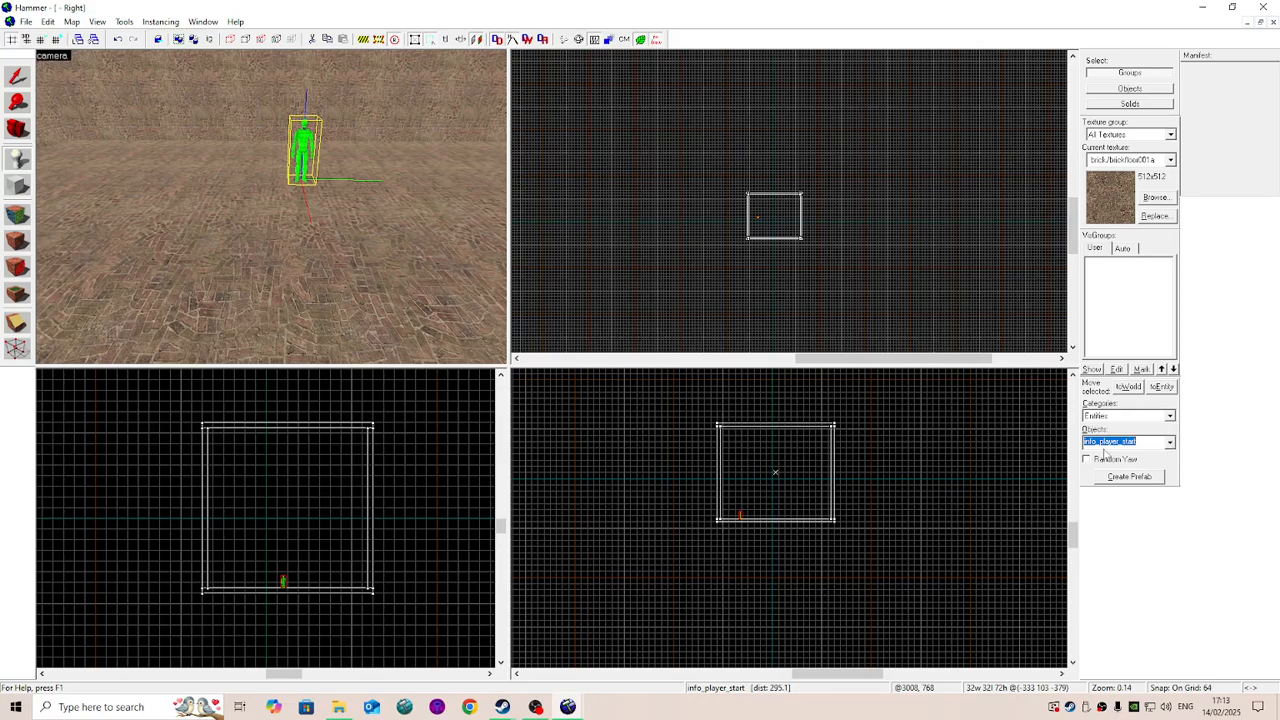
Inspect the player start entity inside the room by flying the camera around it.
left_click(17, 129)
key("w")
left_click_drag(150, 168, 271, 206)
key("d")
key("s")
key("w")
key("s")
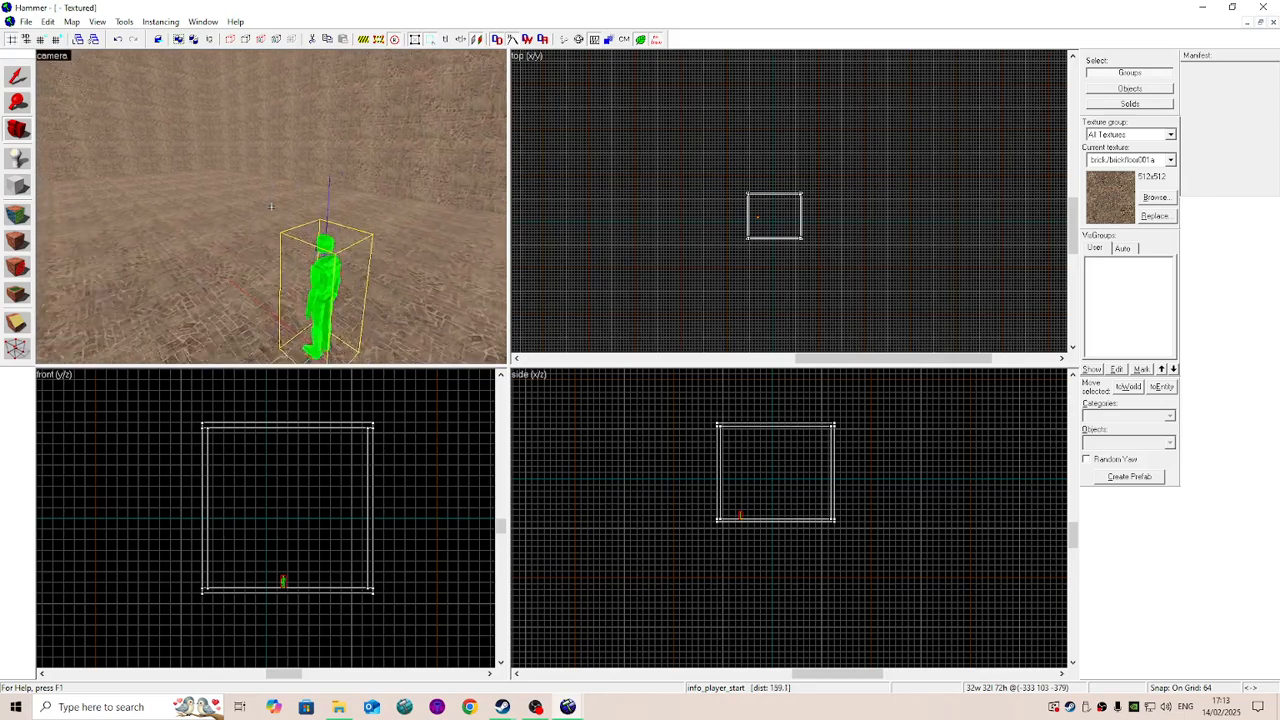
View the player start entity from its side and front within the brick room.
key("d")
key("s")
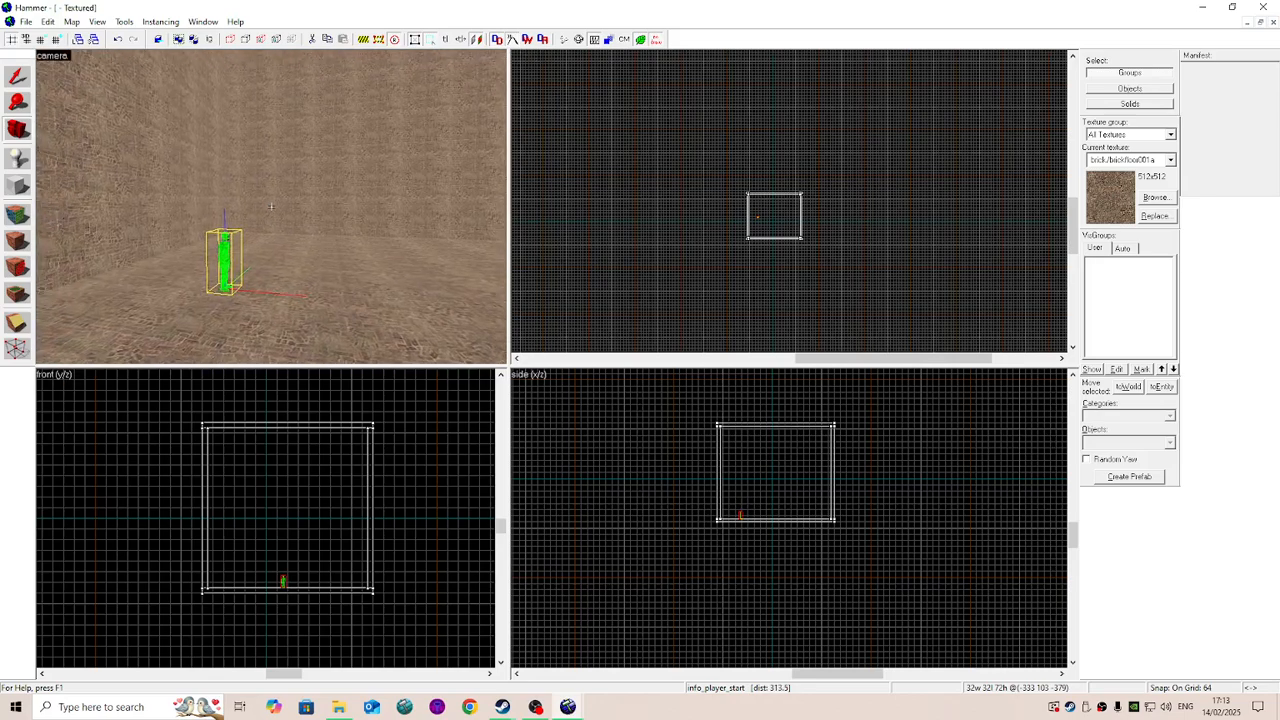
key("w")
key("d")
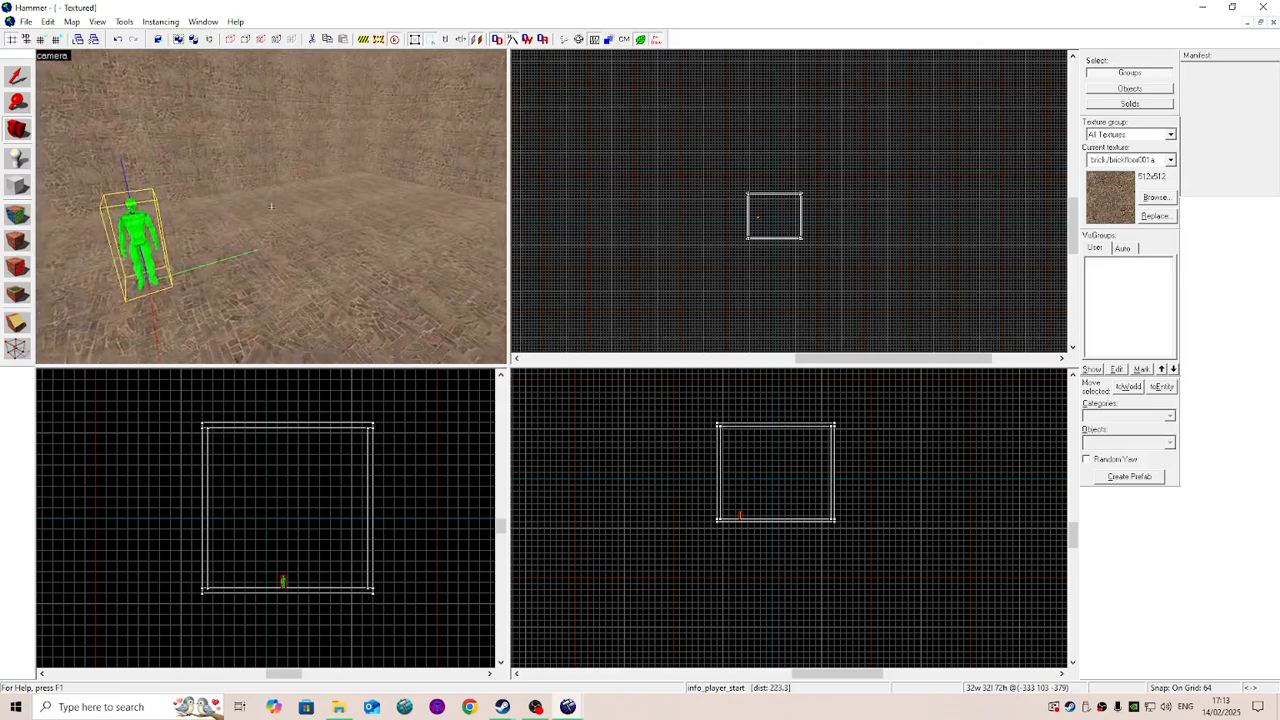
key("w")
key("d")
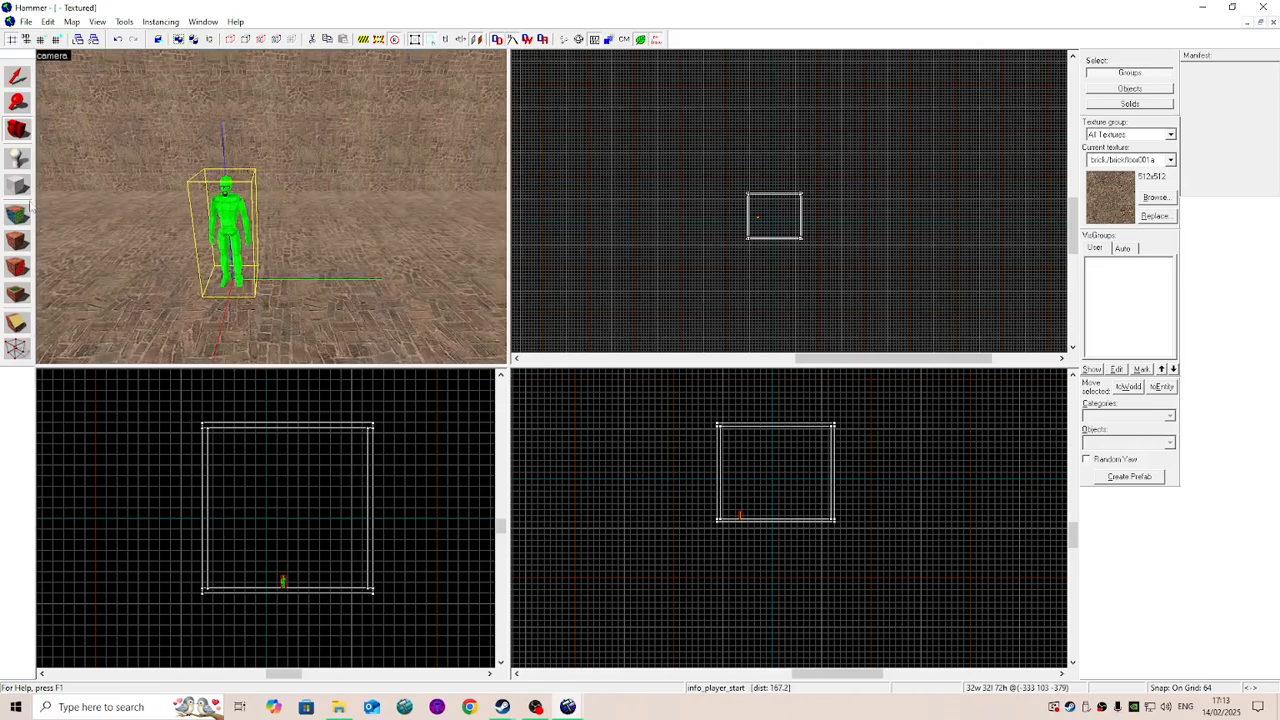
left_click(22, 212)
left_click(746, 233)
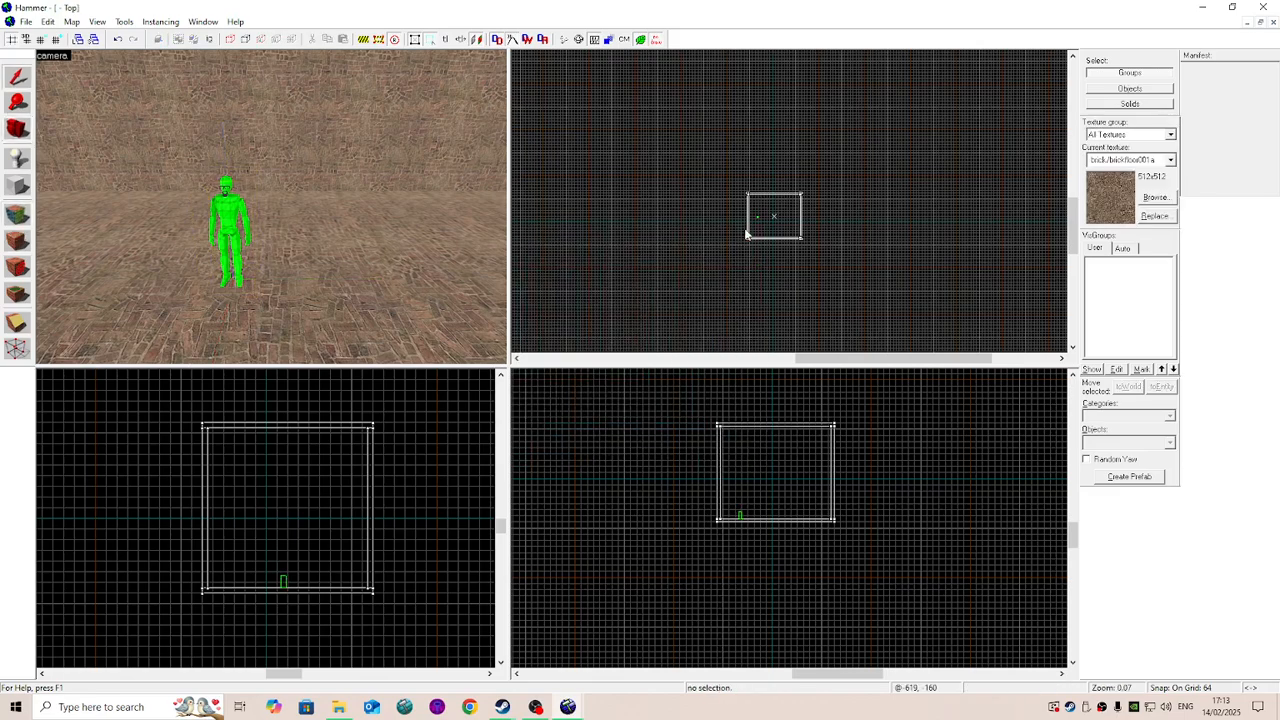
left_click(29, 214)
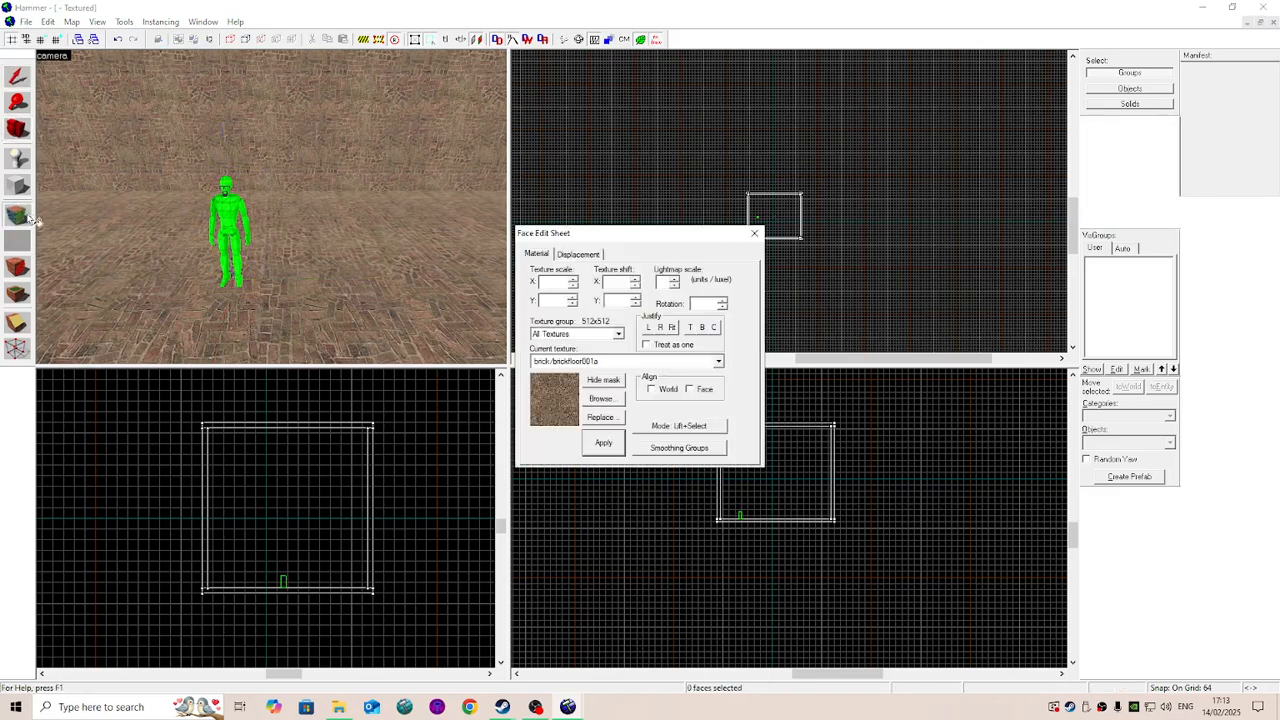
left_click(758, 237)
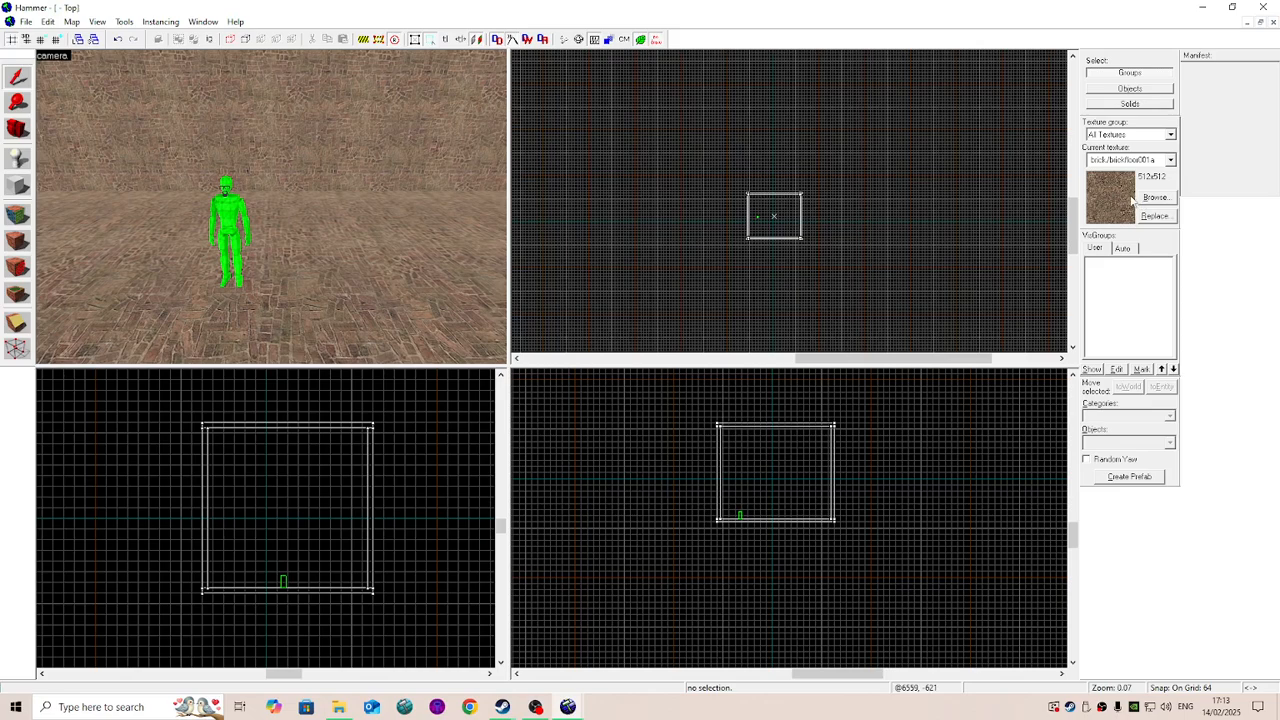
Filter the texture library by "grass" and make nature/grassfloor002a the current texture.
left_click(25, 128)
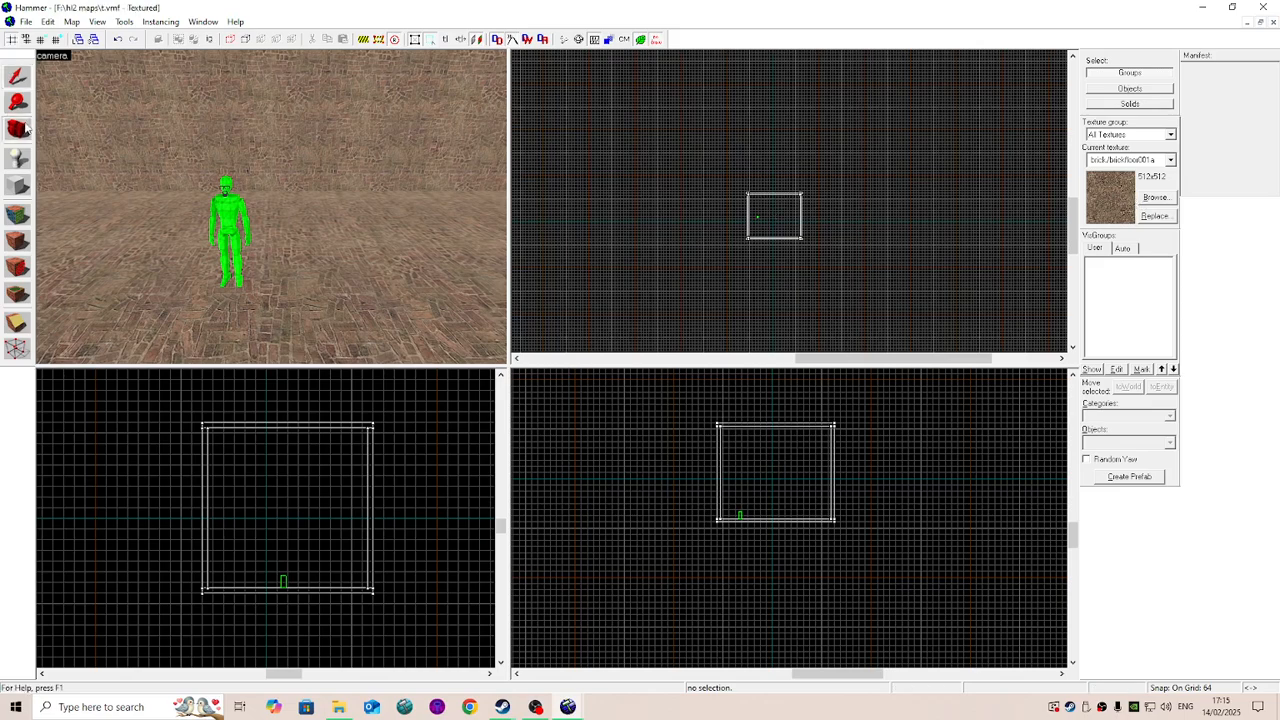
left_click_drag(78, 134, 108, 124)
left_click(22, 79)
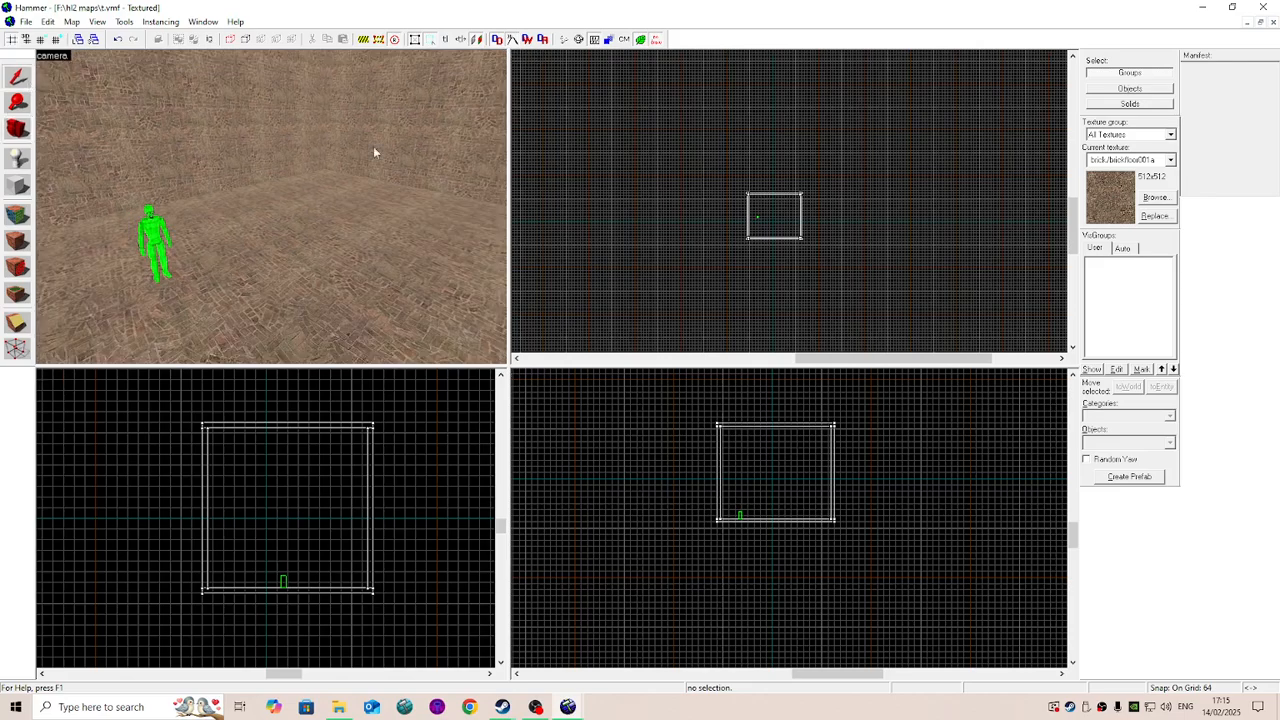
left_click(1155, 198)
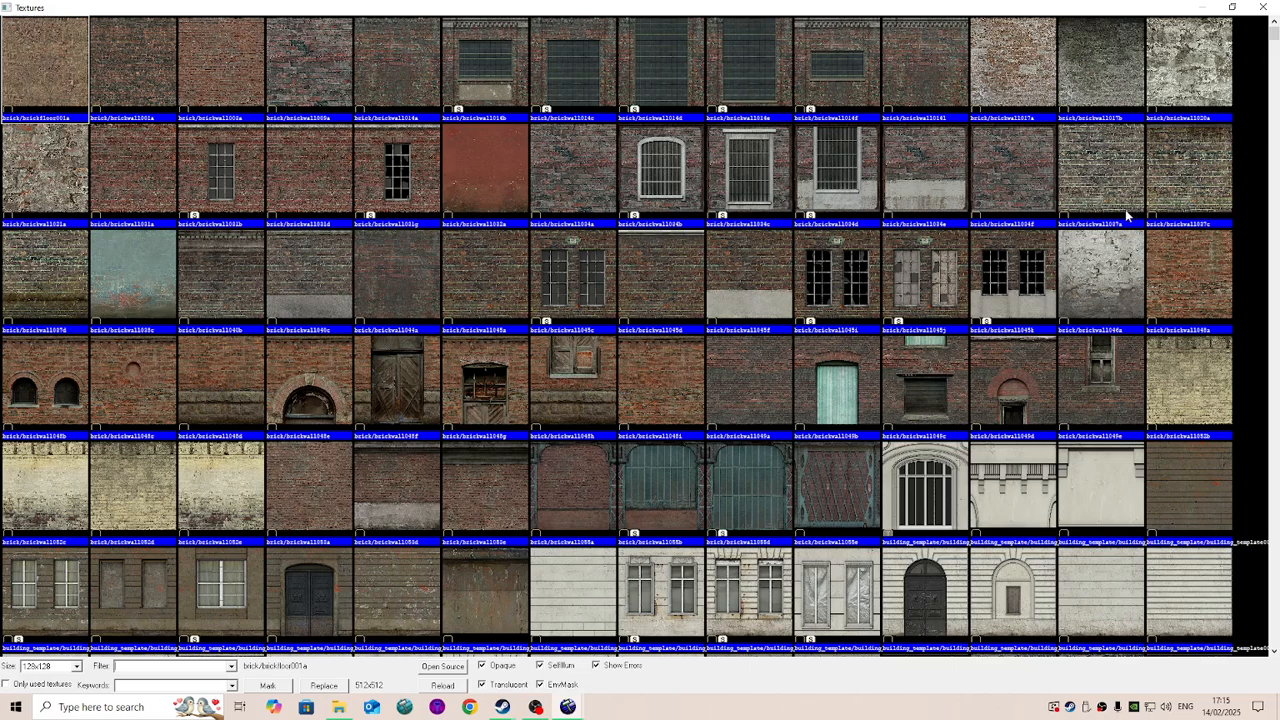
type("grass")
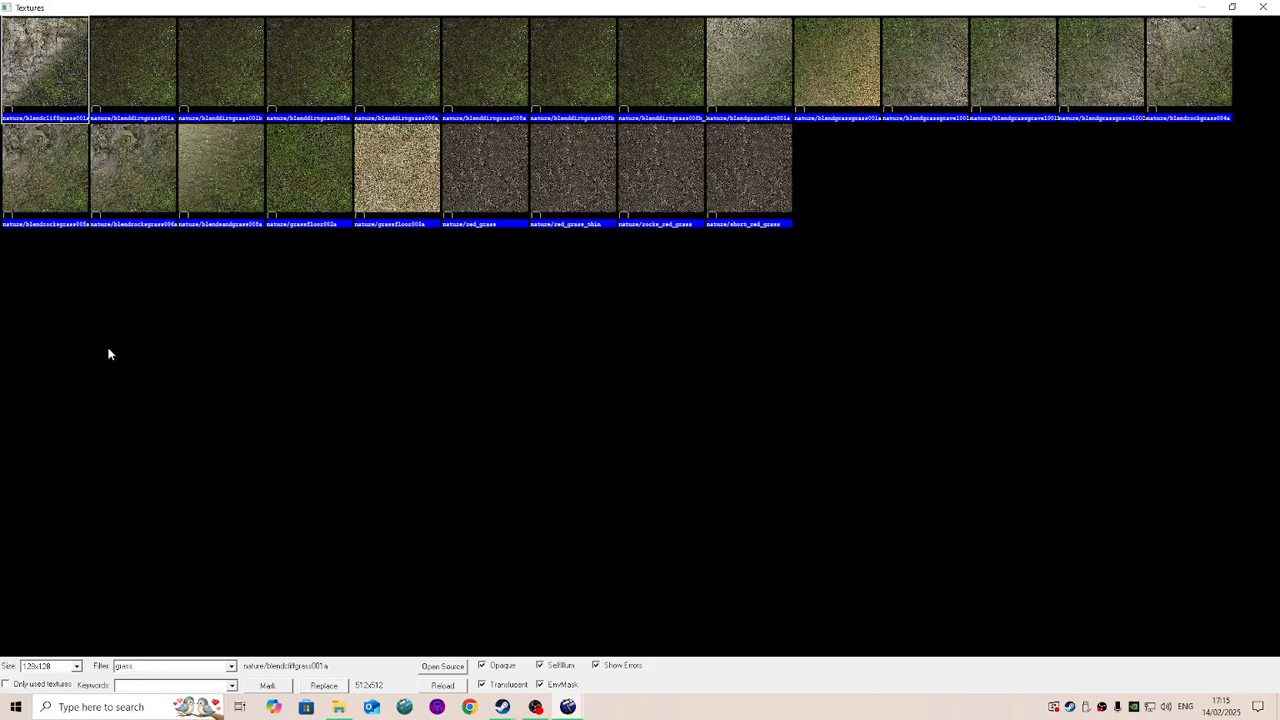
double_click(312, 167)
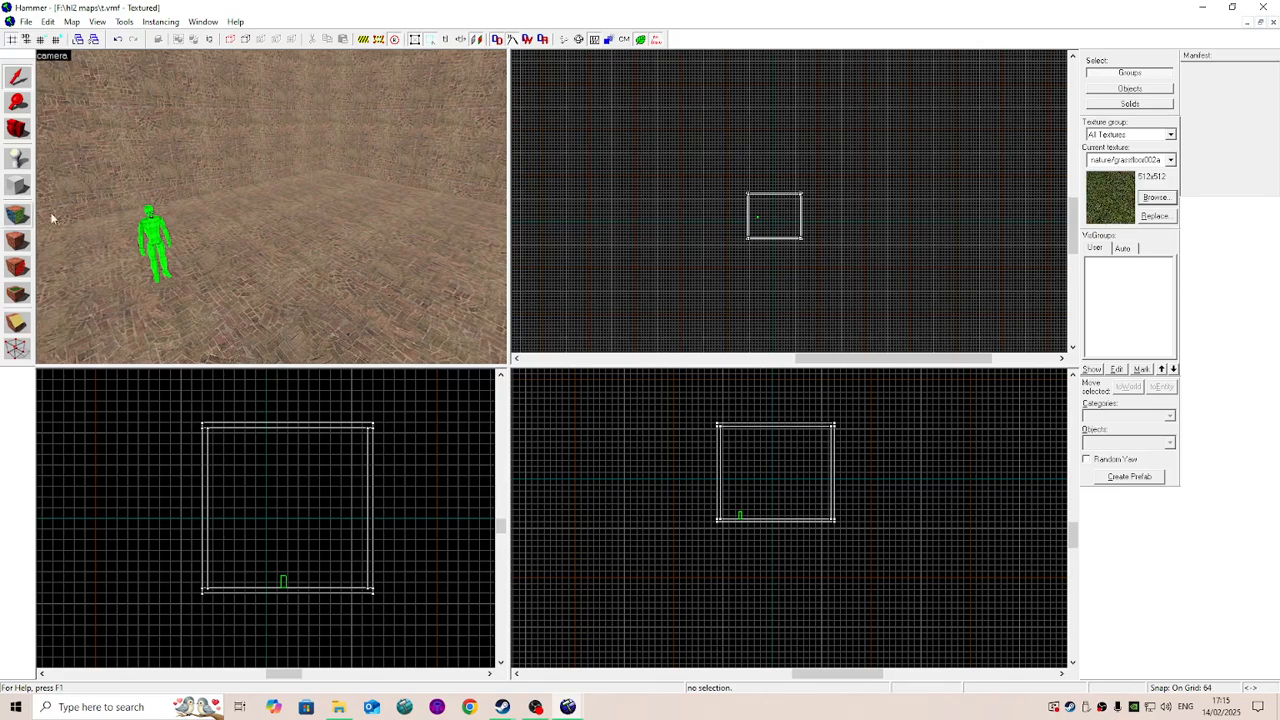
Apply the nature/grassfloor002a texture to the room's floor face and leave face editing.
left_click(22, 213)
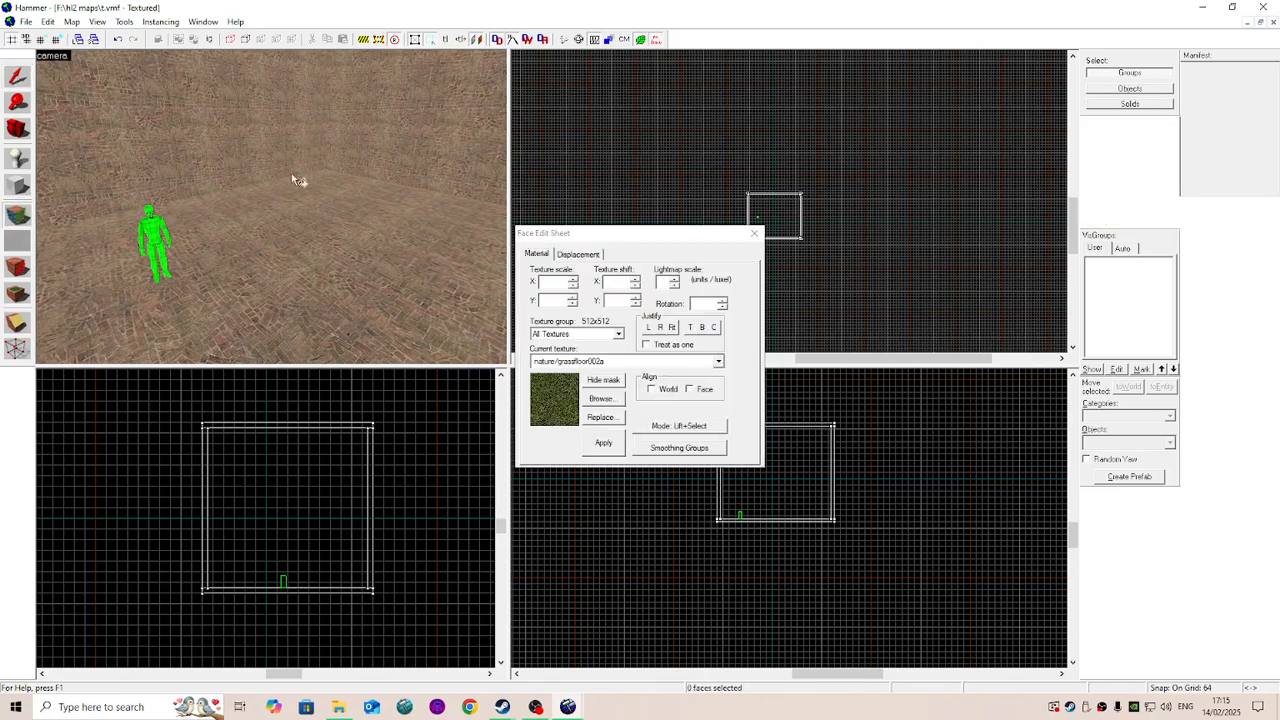
right_click(380, 270)
left_click(17, 128)
Examine the grass floor, brick walls and player start by moving the camera through the room.
key("w")
left_click_drag(271, 207, 271, 207)
key("w")
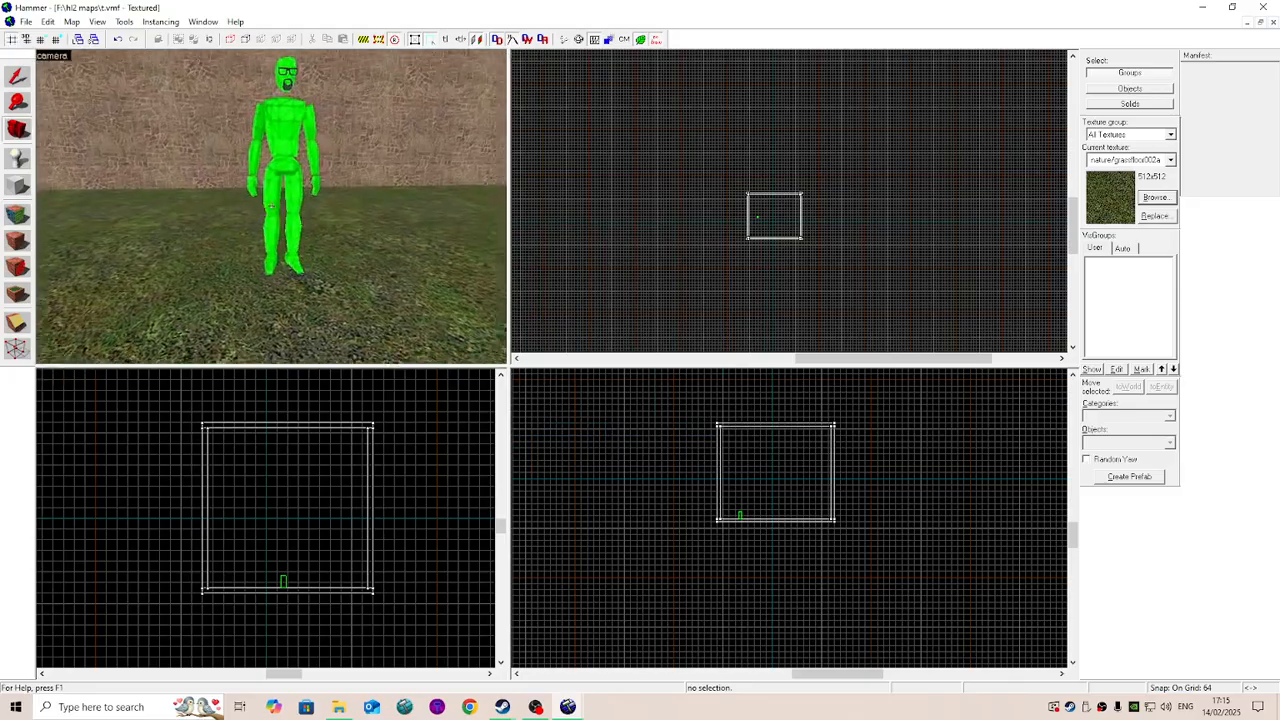
key("s")
key("w")
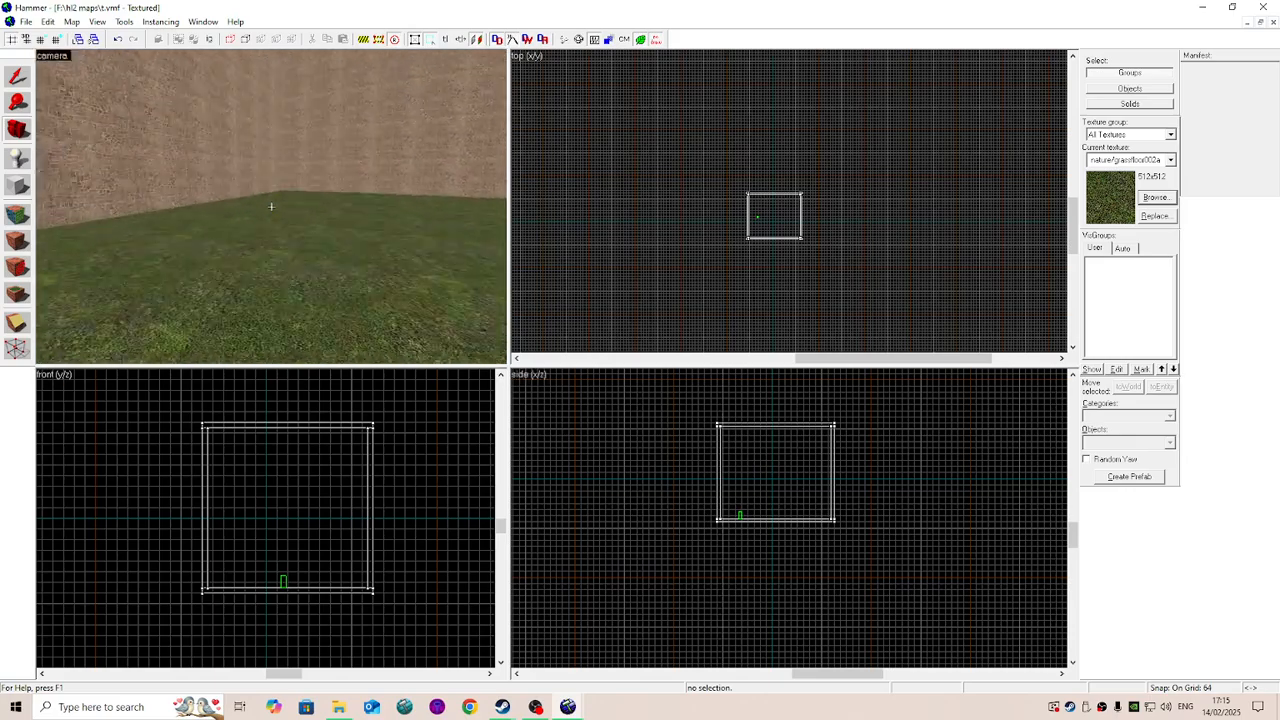
key("s")
key("z")
key("w")
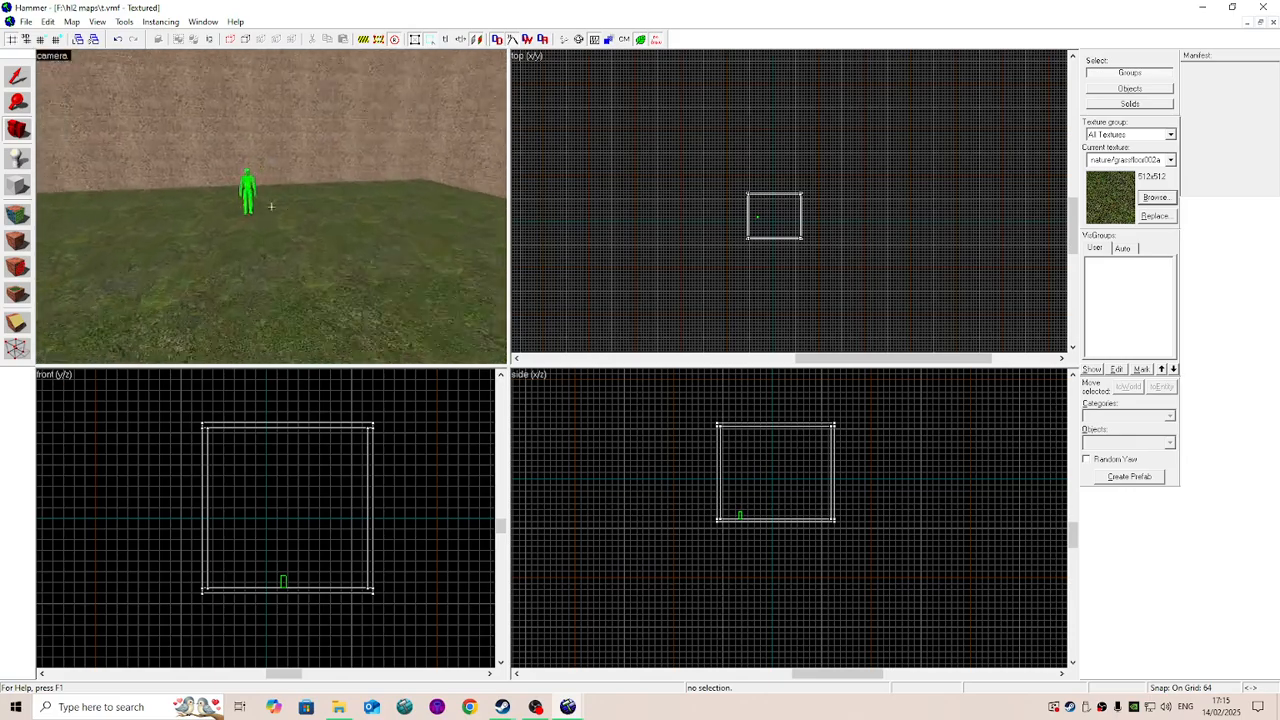
left_click(27, 22)
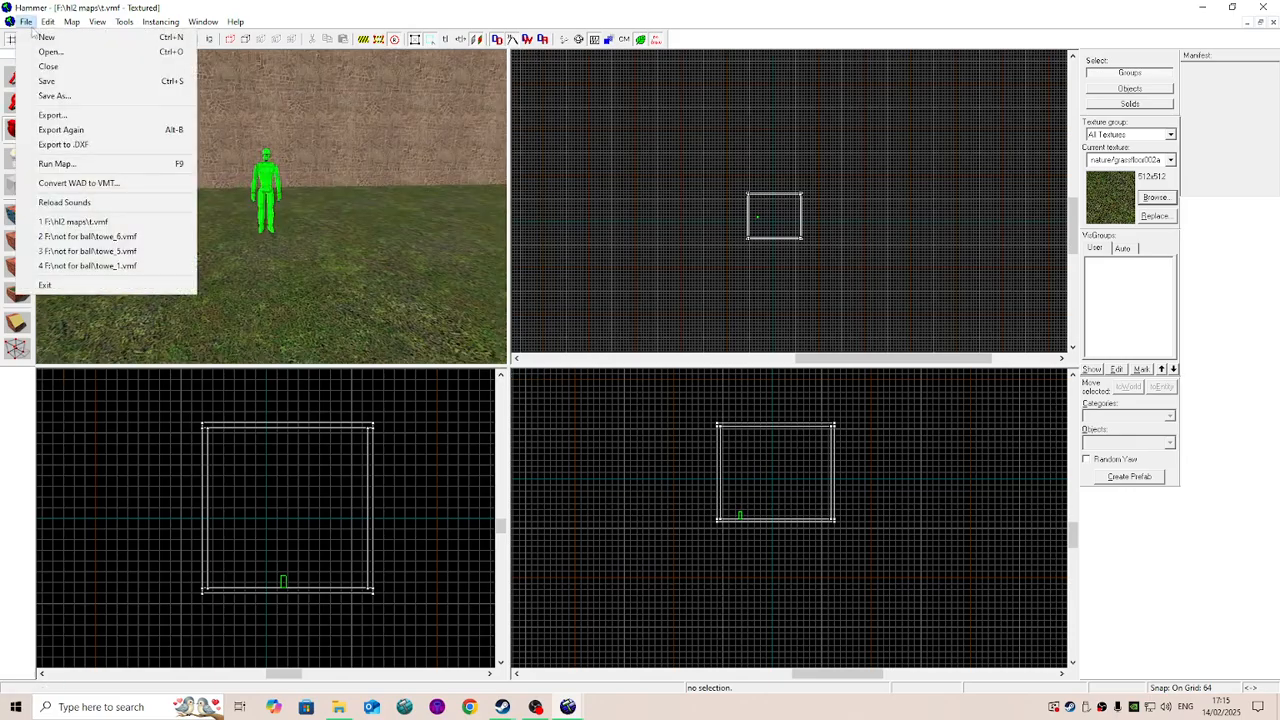
left_click(272, 98)
key("z")
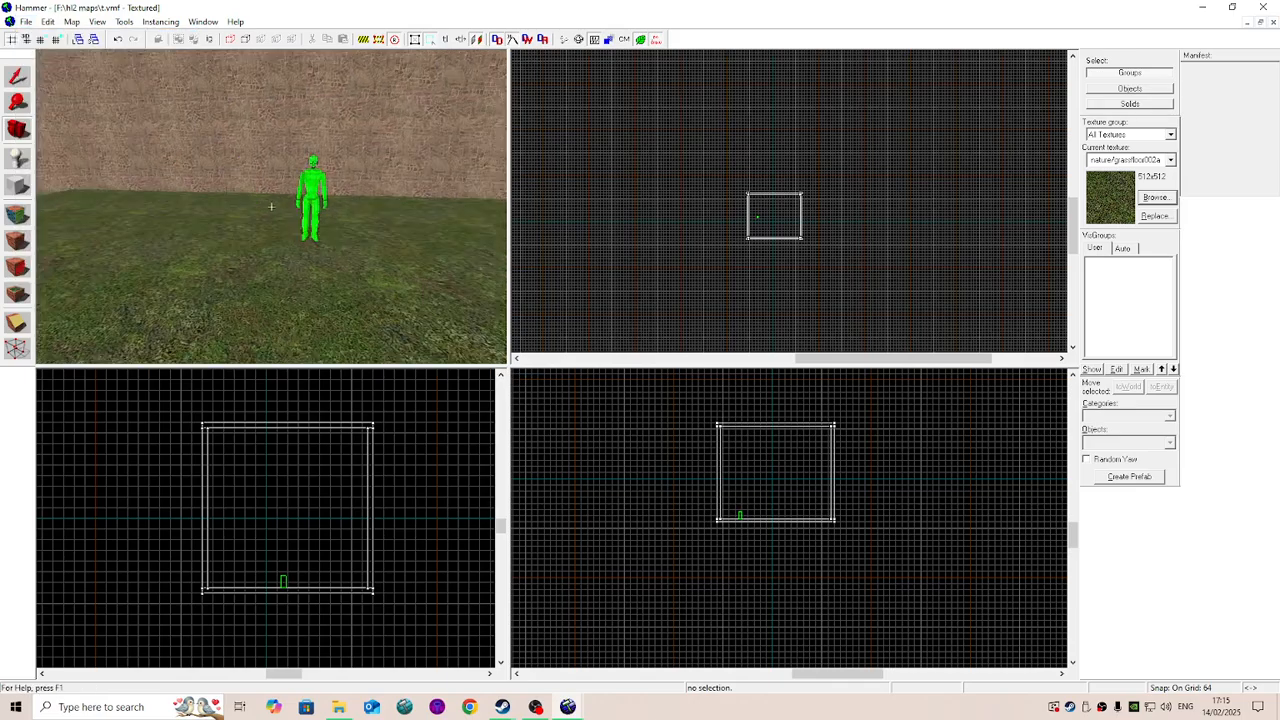
key("d")
key("a")
key("d")
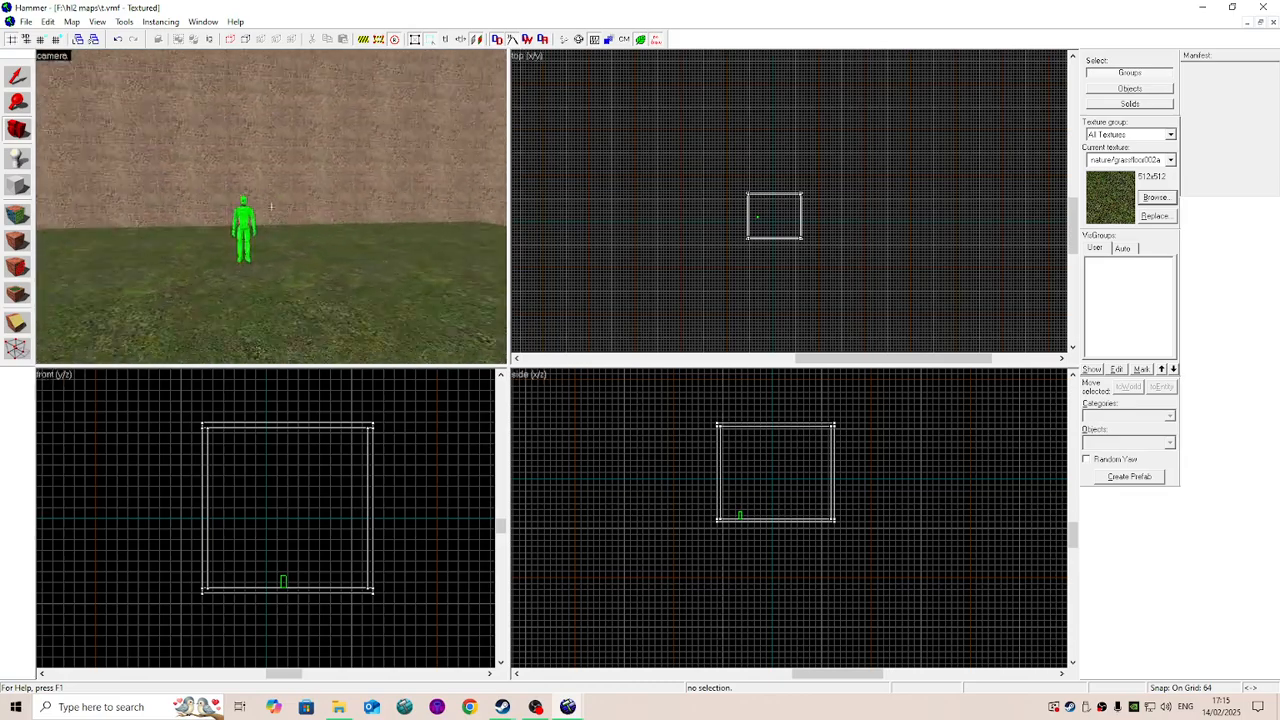
key("d")
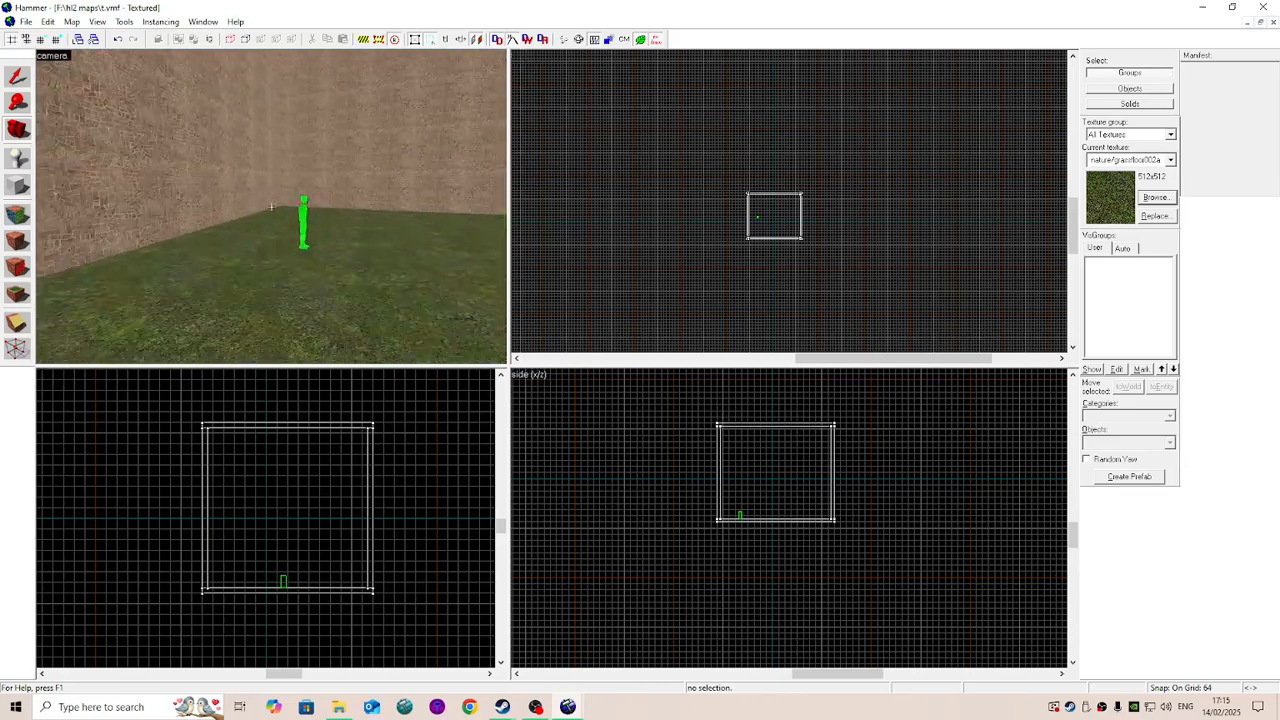
key("a")
key("z")
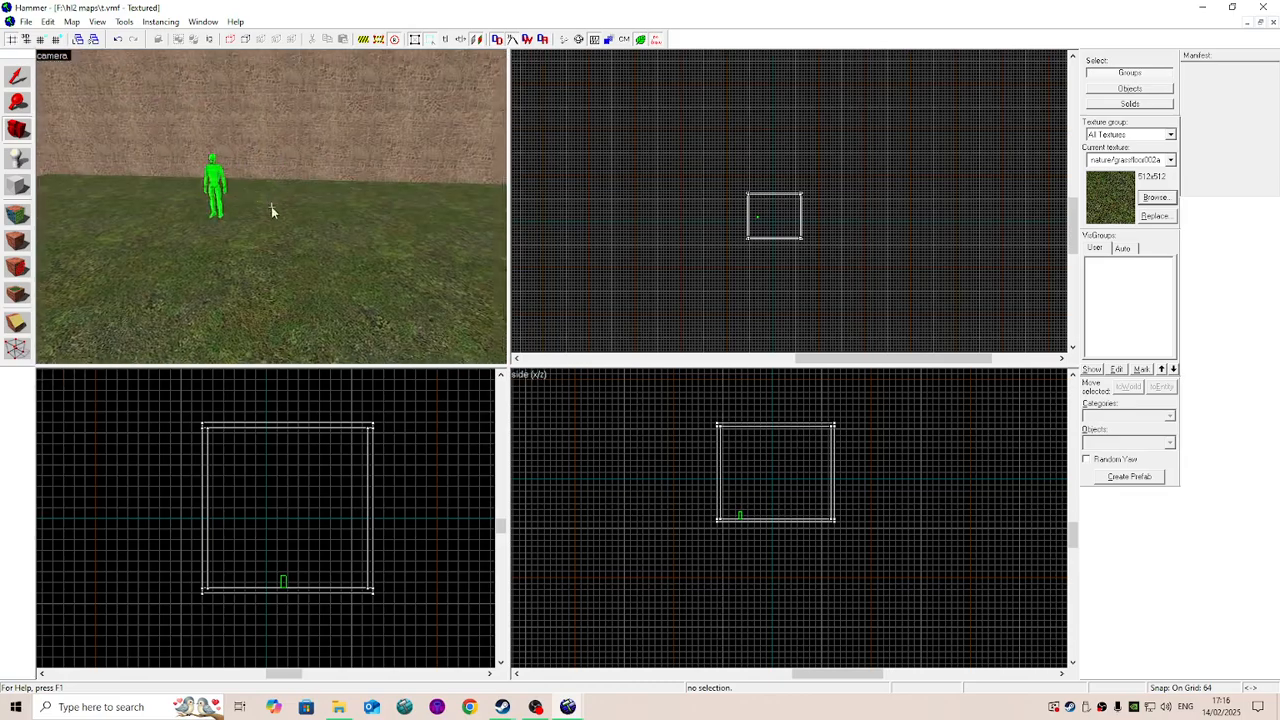
Compile and run the map with normal BSP, fast VIS, fast RAD and HDR enabled.
left_click(25, 21)
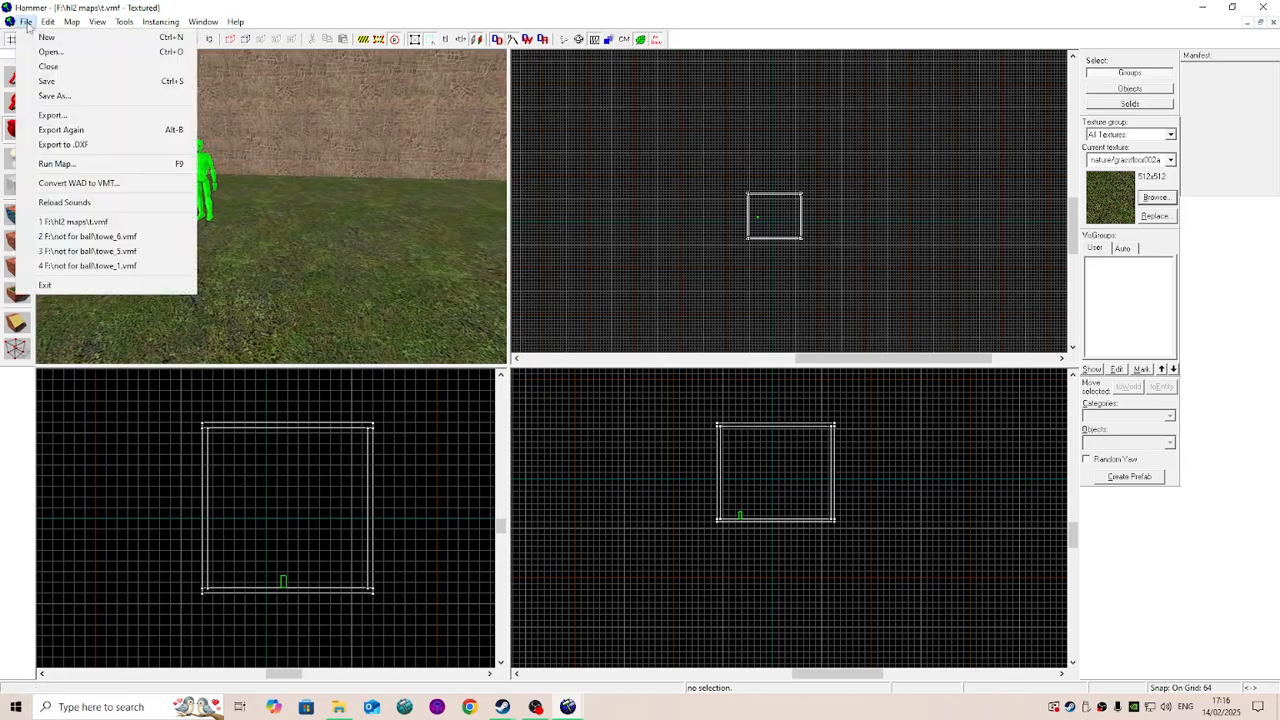
left_click(86, 166)
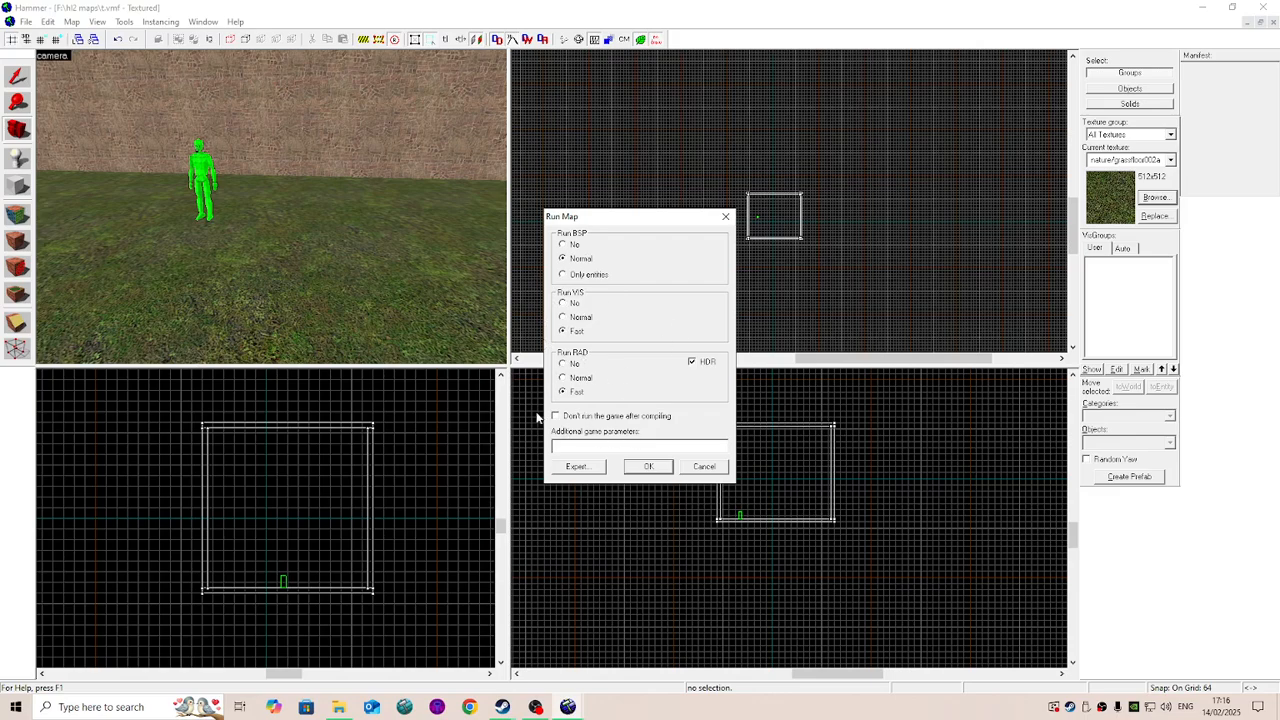
left_click(650, 467)
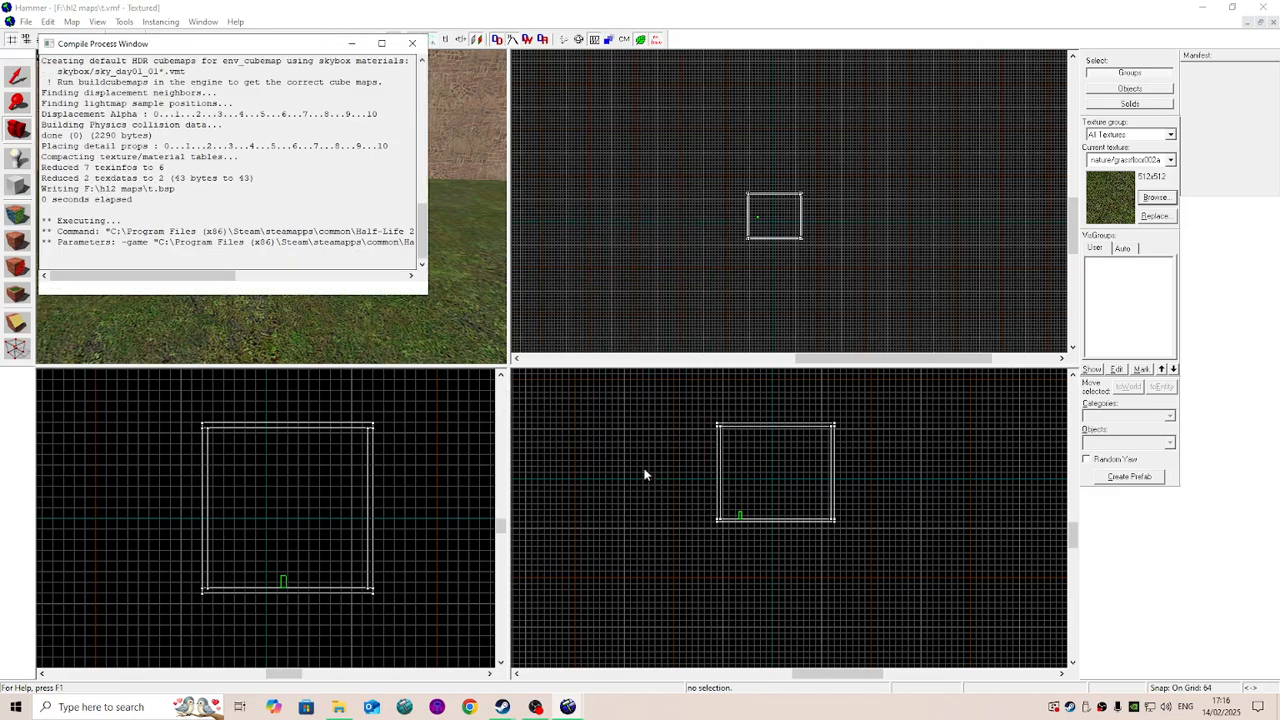